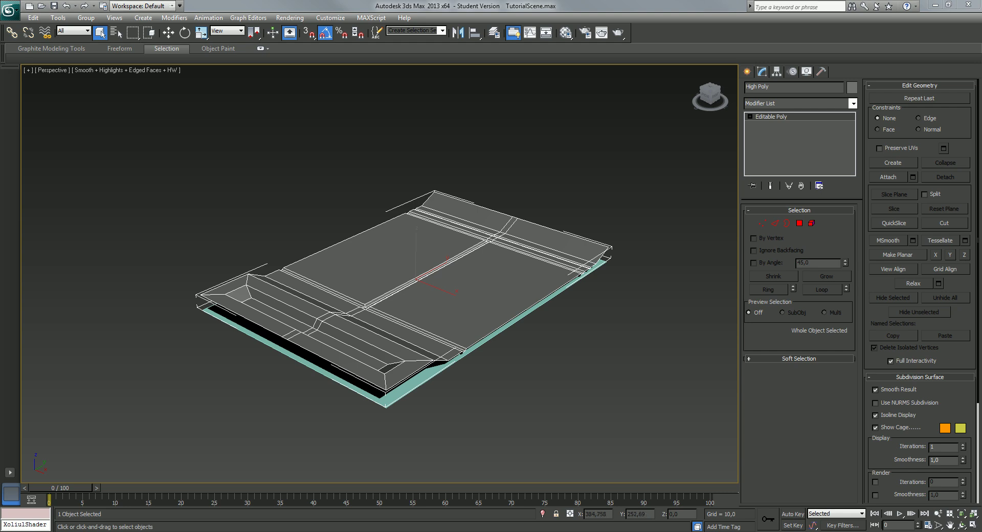
- Select the Low Poly plane and delete its existing Projection modifier
{"action": "middle_click_drag", "start_coordinate": [409, 307], "coordinate": [438, 305]}
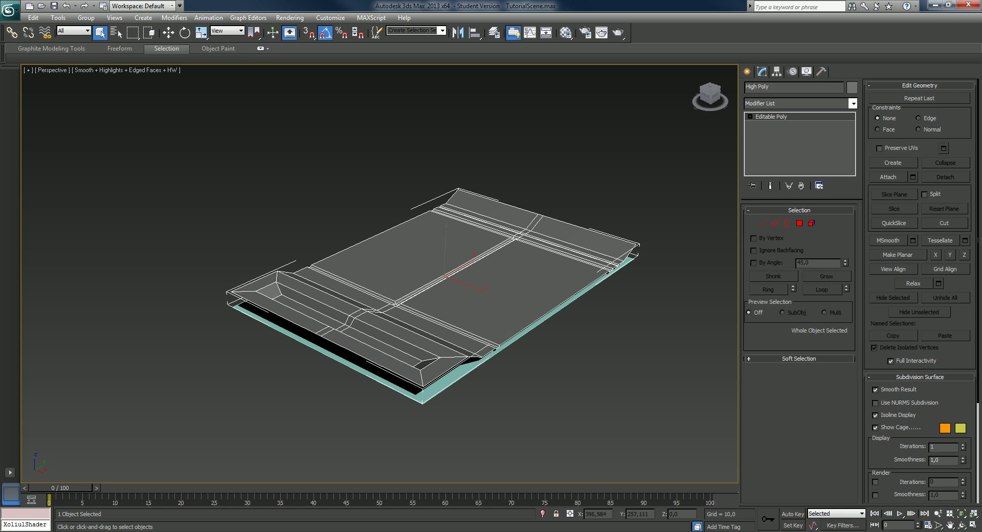
{"action": "mouse_move", "coordinate": [429, 286]}
{"action": "middle_mouse_down"}
{"action": "mouse_move", "coordinate": [423, 269]}
{"action": "mouse_move", "coordinate": [450, 286]}
{"action": "middle_mouse_up"}
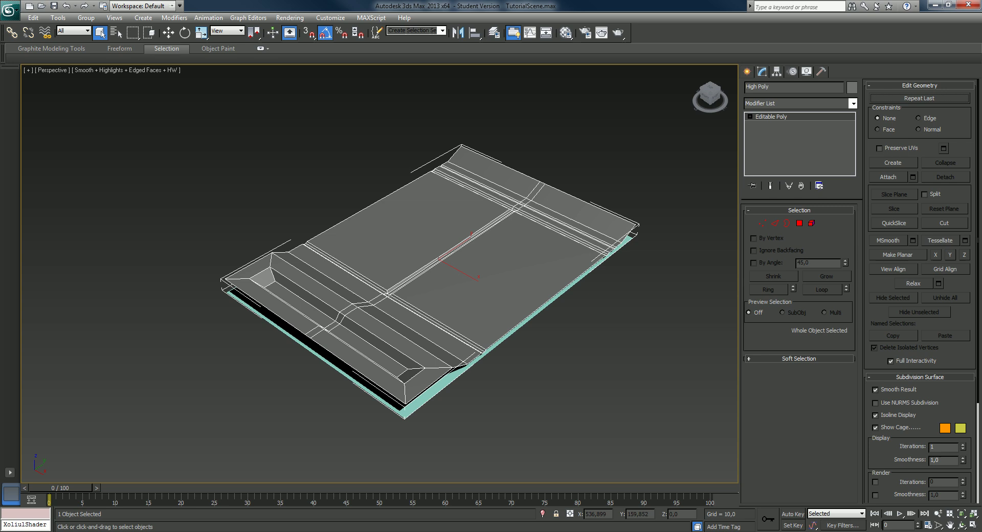
{"action": "middle_click_drag", "start_coordinate": [429, 281], "coordinate": [430, 266], "text": "alt"}
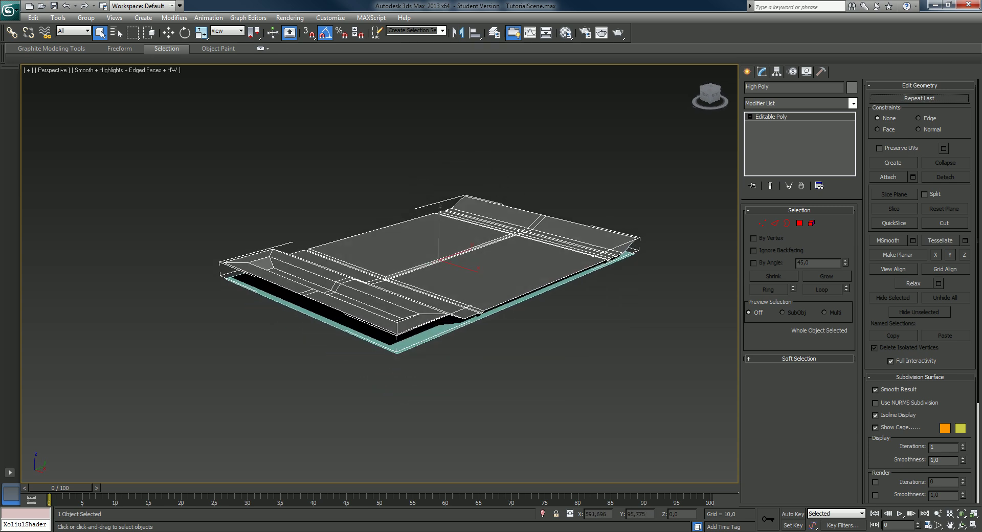
{"action": "mouse_move", "coordinate": [429, 266]}
{"action": "middle_mouse_down", "text": "alt"}
{"action": "mouse_move", "coordinate": [430, 287]}
{"action": "mouse_move", "coordinate": [429, 245]}
{"action": "mouse_move", "coordinate": [430, 276]}
{"action": "middle_mouse_up", "text": "alt"}
{"action": "left_click", "coordinate": [429, 341]}
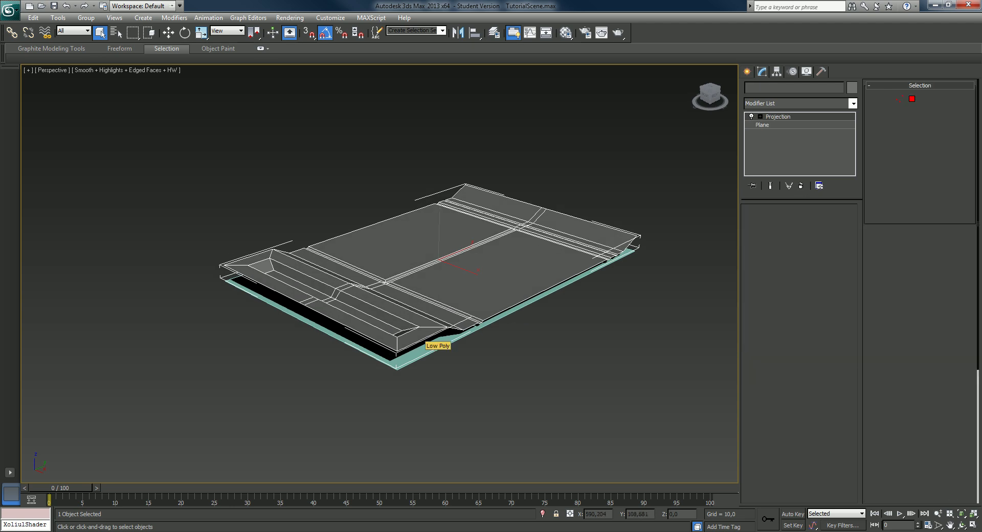
{"action": "middle_click_drag", "start_coordinate": [430, 277], "coordinate": [430, 297], "text": "alt"}
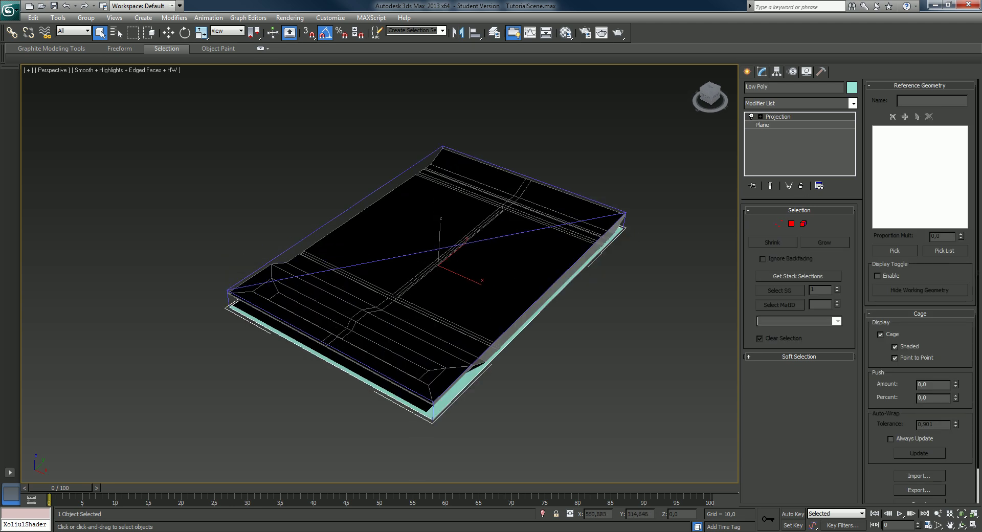
{"action": "key", "text": "1"}
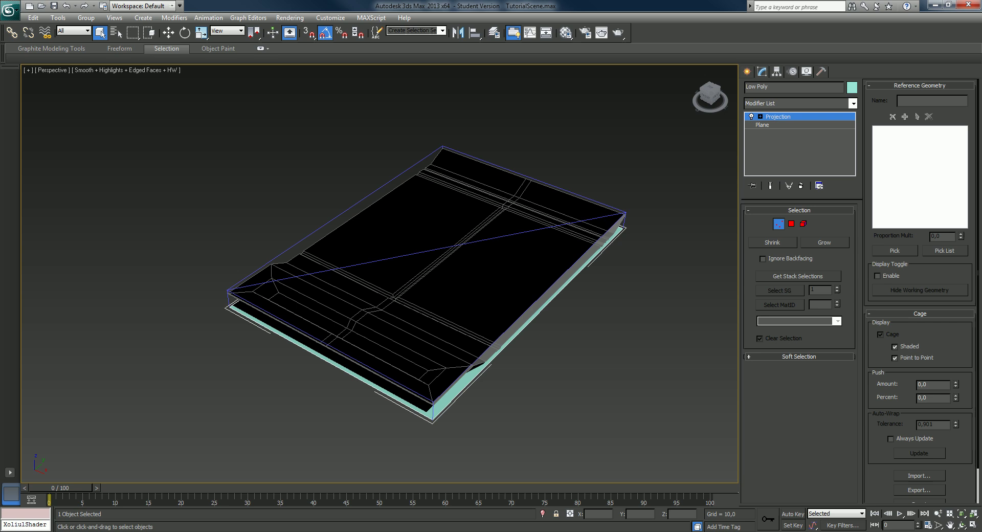
{"action": "left_click", "coordinate": [801, 186]}
- Add a new Projection modifier from the Modifier List, above Plane in the stack
{"action": "left_click", "coordinate": [798, 104]}
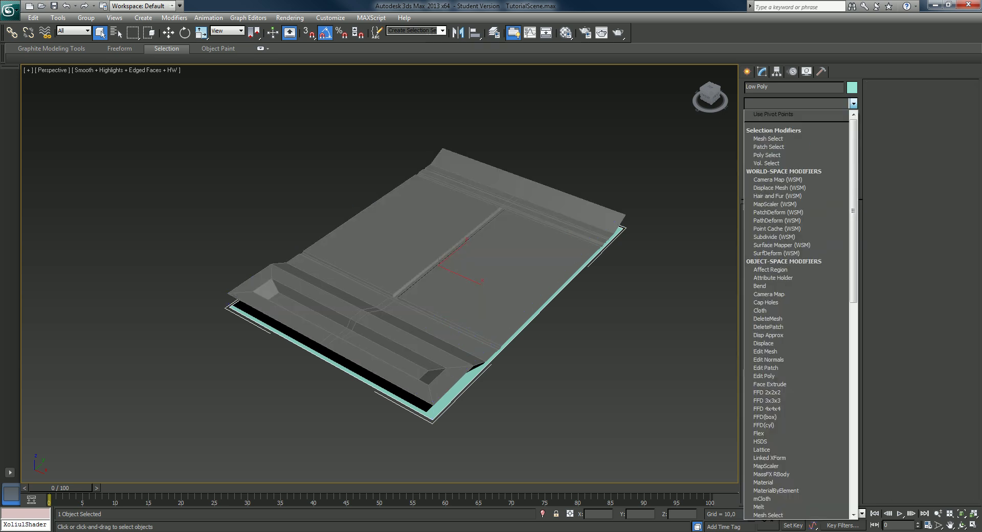
{"action": "scroll", "coordinate": [797, 307], "scroll_direction": "down", "scroll_amount": 8}
{"action": "scroll", "coordinate": [798, 307], "scroll_direction": "down", "scroll_amount": 8}
{"action": "scroll", "coordinate": [798, 307], "scroll_direction": "down", "scroll_amount": 8}
{"action": "scroll", "coordinate": [787, 307], "scroll_direction": "down", "scroll_amount": 1}
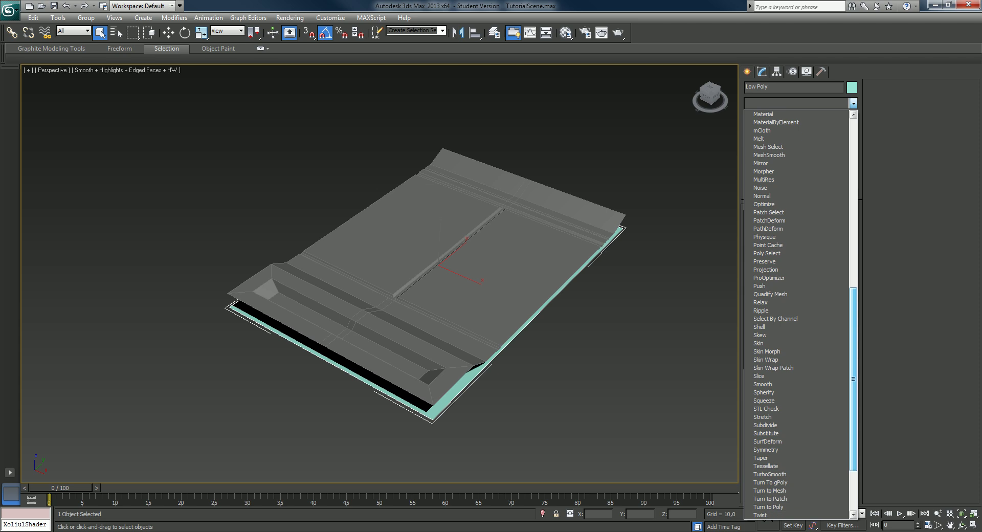
{"action": "left_click", "coordinate": [775, 270]}
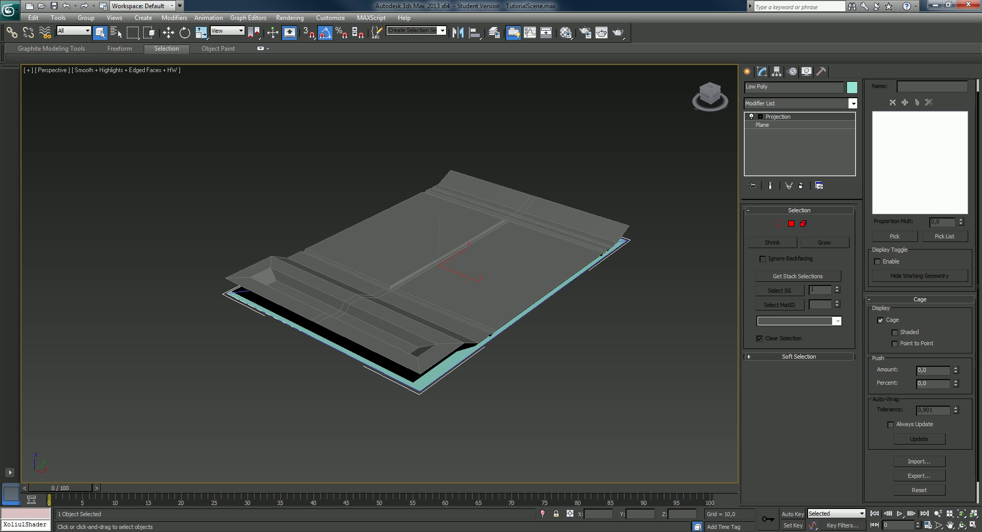
{"action": "scroll", "coordinate": [921, 291], "scroll_direction": "up", "scroll_amount": 1}
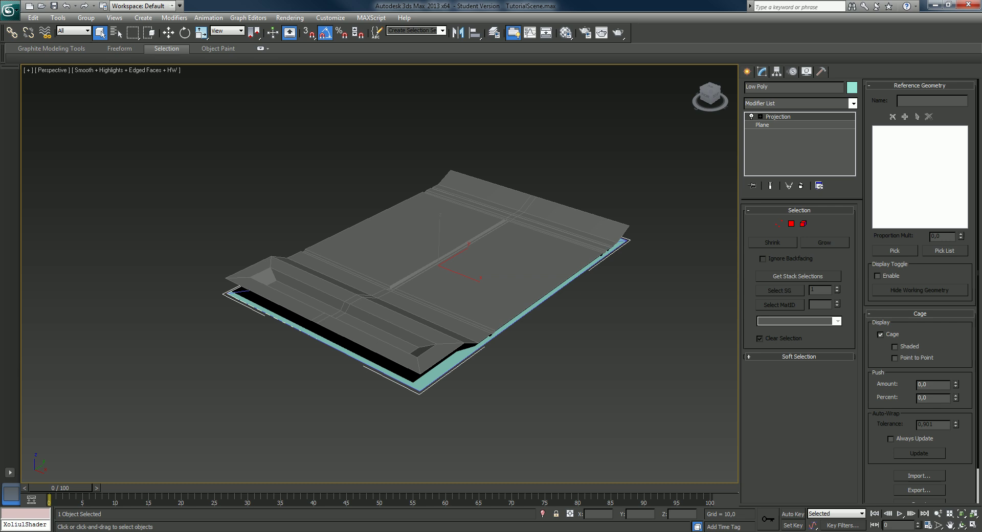
- Pick the High Poly wall as the projection's reference geometry
{"action": "left_click", "coordinate": [894, 250]}
{"action": "left_click", "coordinate": [460, 266]}
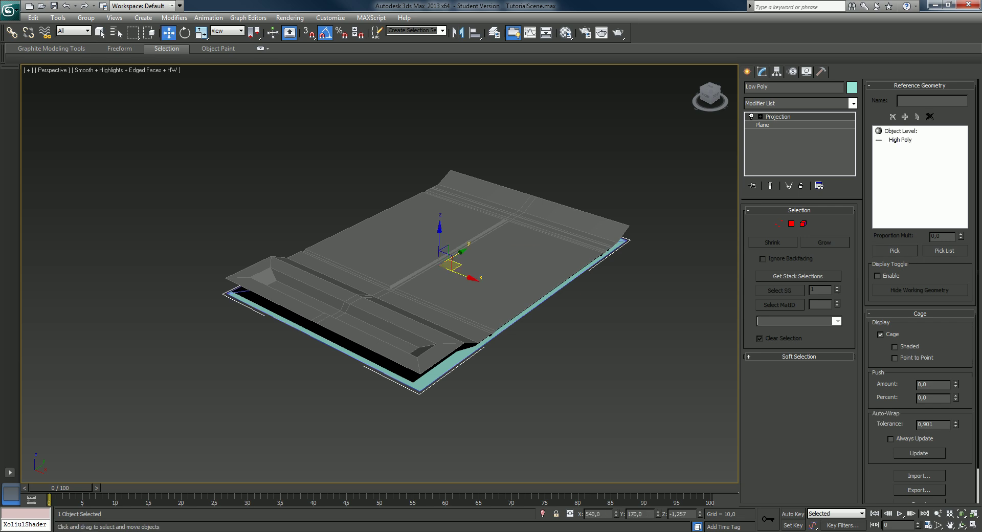
{"action": "left_click", "coordinate": [358, 307]}
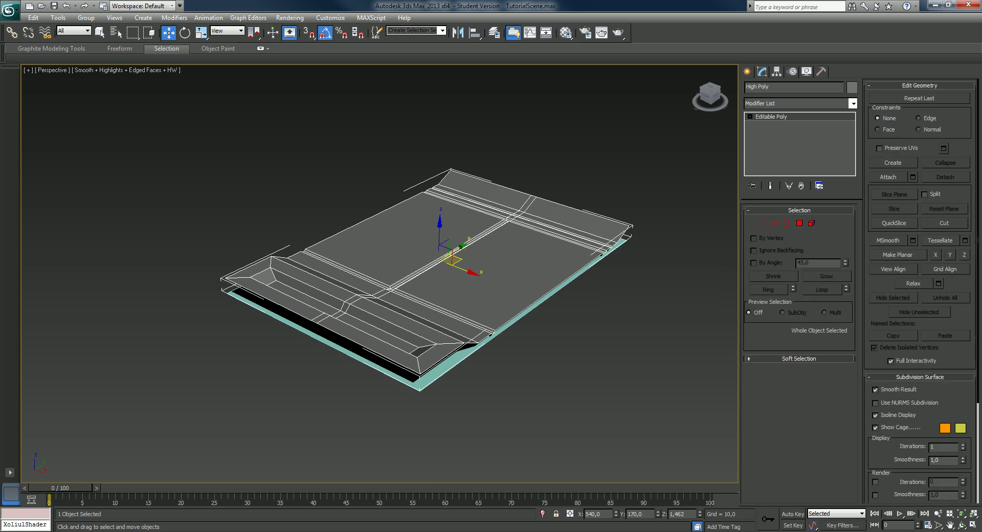
{"action": "key", "text": "ctrl+z"}
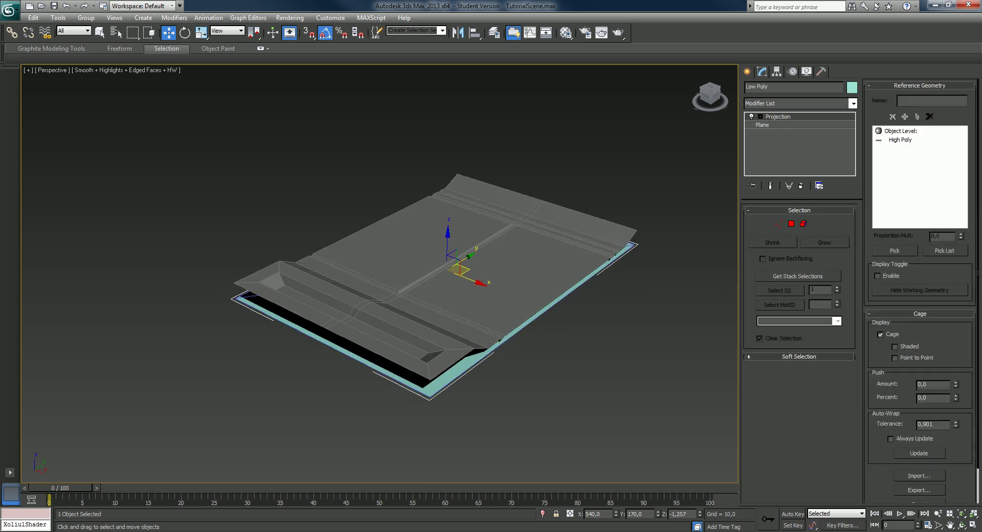
- Show the cage Shaded and Point to Point, test Push Amount, then reset it to 0
{"action": "left_click", "coordinate": [894, 346]}
{"action": "left_click", "coordinate": [894, 358]}
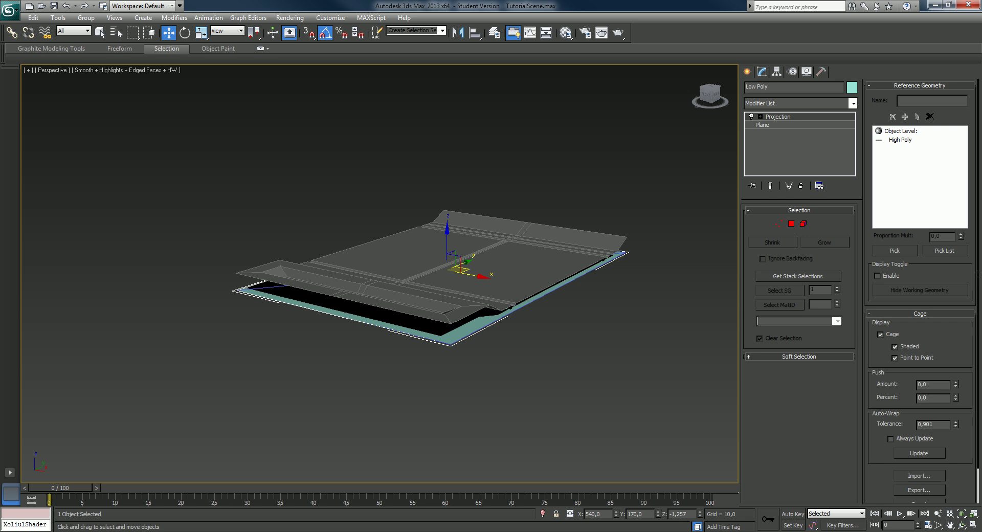
{"action": "left_click_drag", "start_coordinate": [955, 384], "coordinate": [955, 347]}
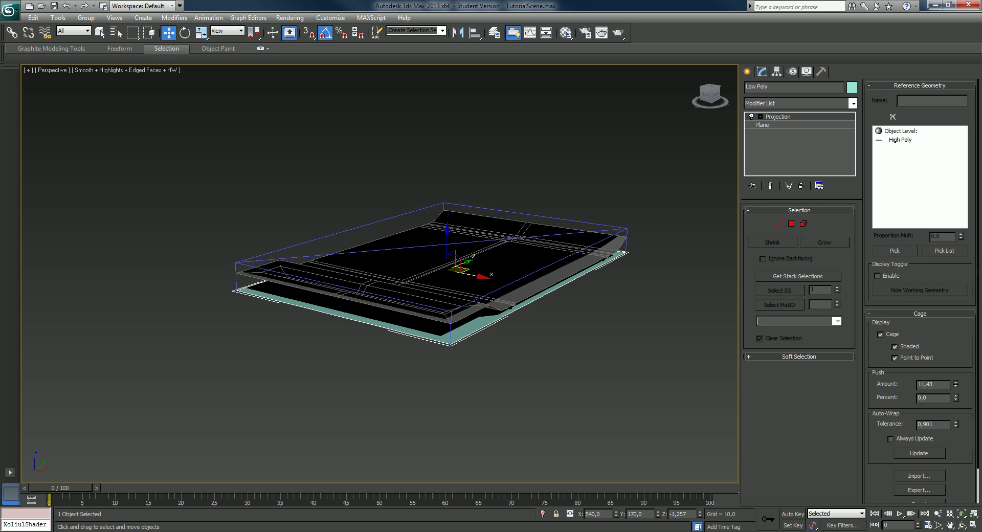
{"action": "left_click_drag", "start_coordinate": [956, 384], "coordinate": [955, 389]}
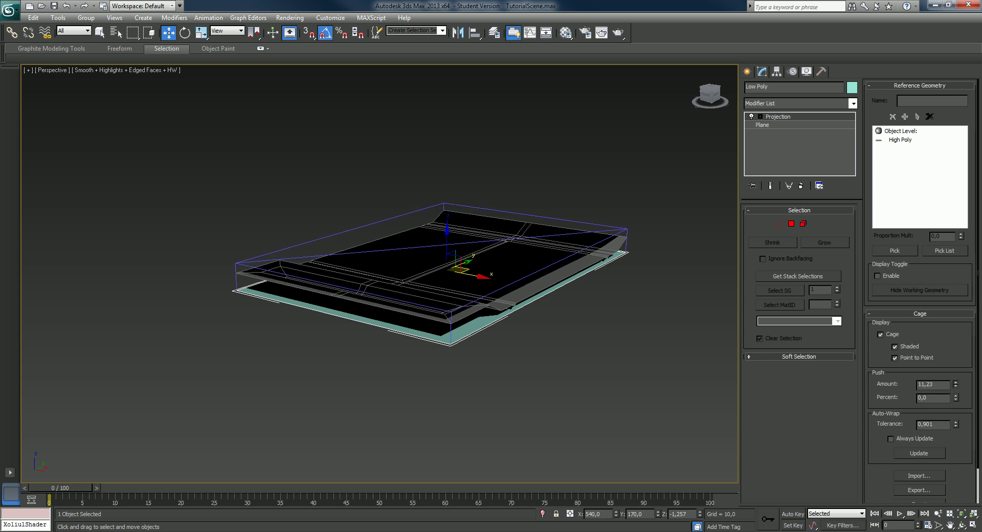
{"action": "right_click", "coordinate": [955, 384]}
{"action": "mouse_move", "coordinate": [460, 333]}
{"action": "middle_mouse_down", "text": "alt"}
{"action": "mouse_move", "coordinate": [461, 256]}
{"action": "mouse_move", "coordinate": [461, 307]}
{"action": "middle_mouse_up", "text": "alt"}
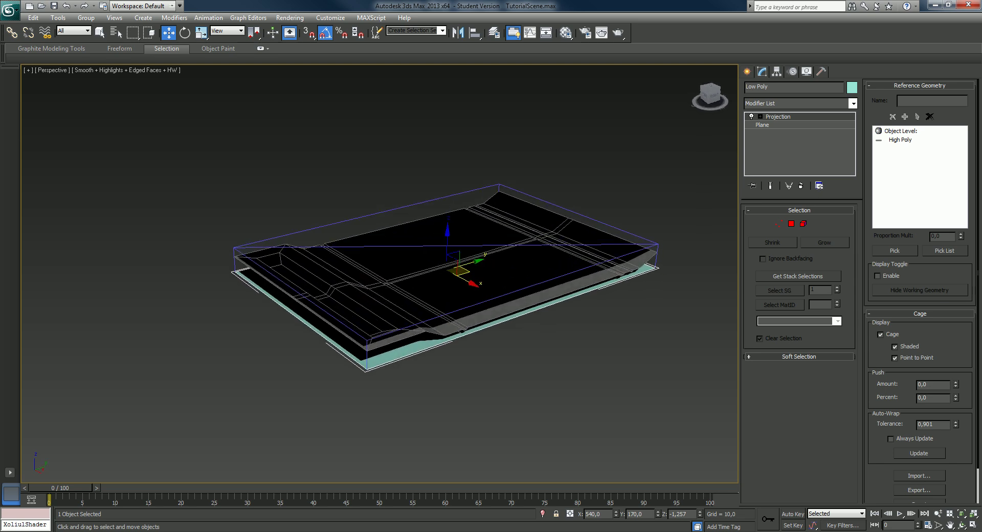
{"action": "middle_click_drag", "start_coordinate": [460, 266], "coordinate": [466, 297], "text": "alt"}
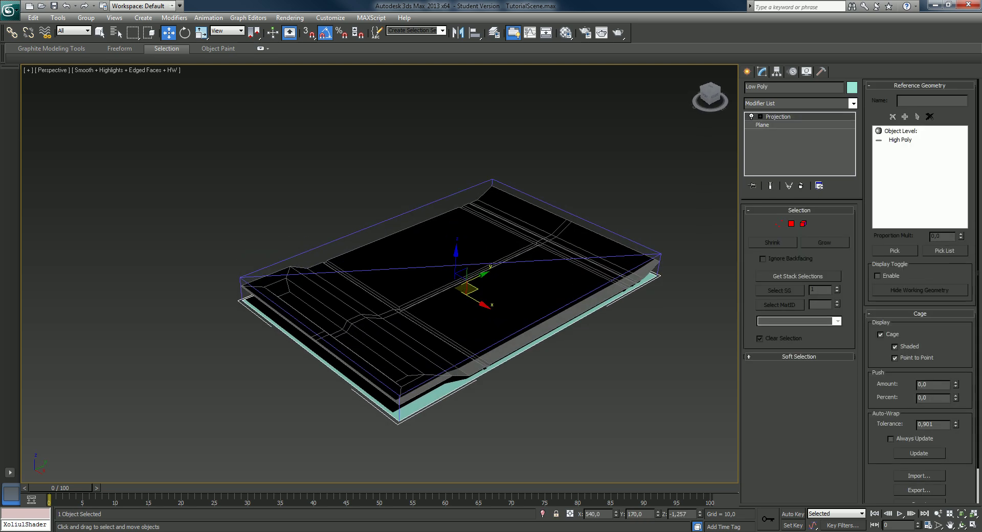
- Open Render To Texture, enable Projection Mapping and scroll down to the Output section
{"action": "left_click", "coordinate": [290, 17]}
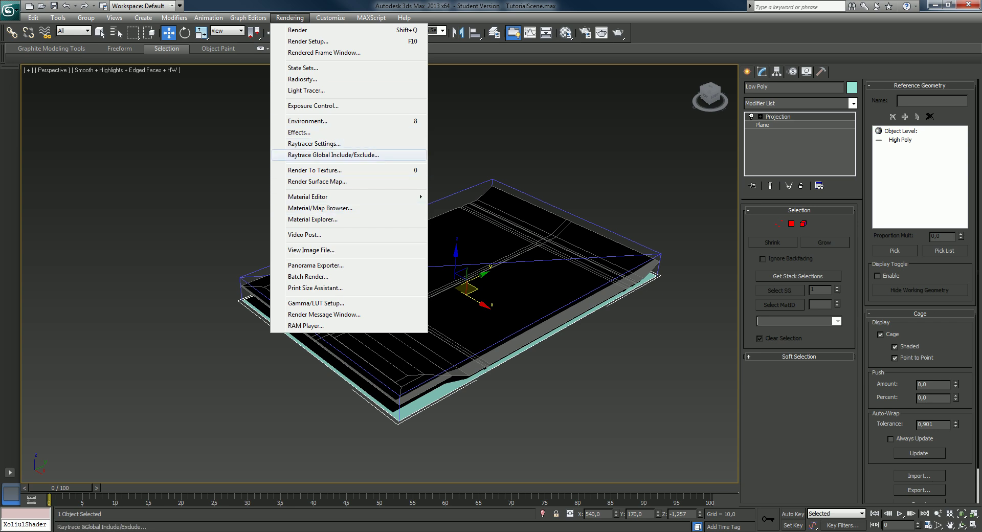
{"action": "left_click", "coordinate": [314, 170]}
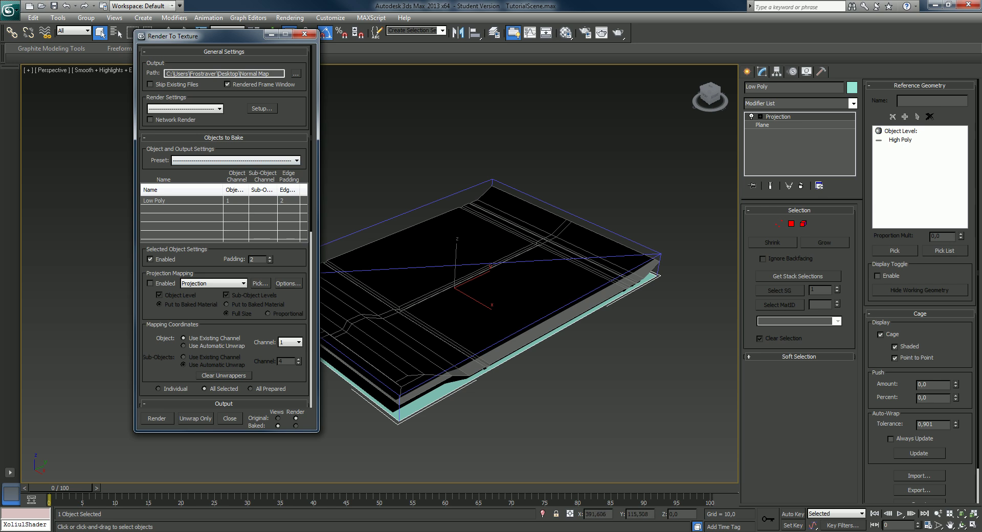
{"action": "scroll", "coordinate": [223, 230], "scroll_direction": "down", "scroll_amount": 3}
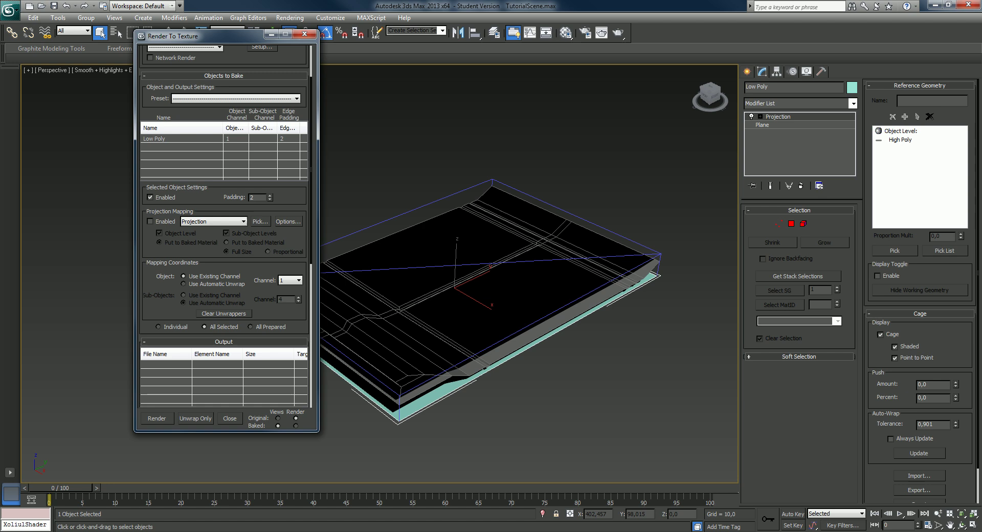
{"action": "left_click", "coordinate": [150, 222]}
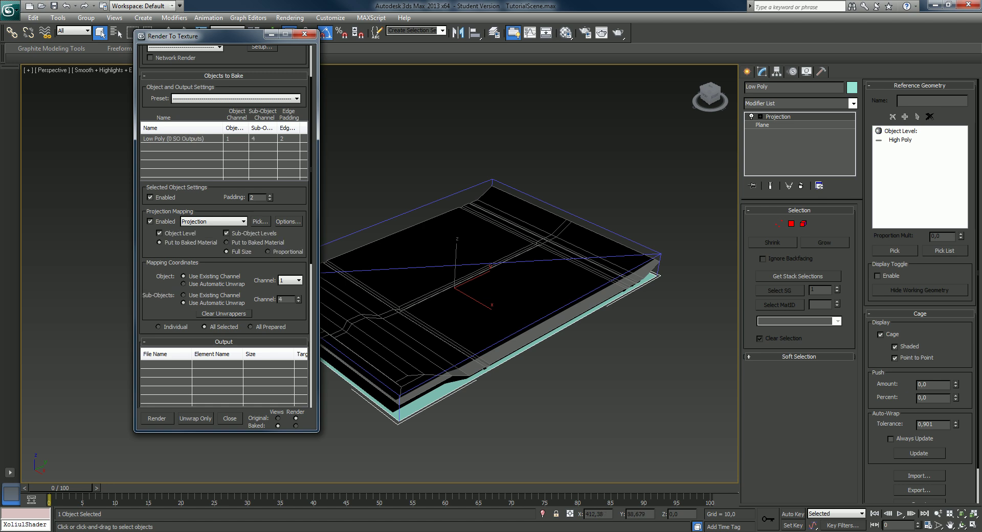
{"action": "scroll", "coordinate": [223, 230], "scroll_direction": "down", "scroll_amount": 2}
{"action": "scroll", "coordinate": [223, 230], "scroll_direction": "down", "scroll_amount": 2}
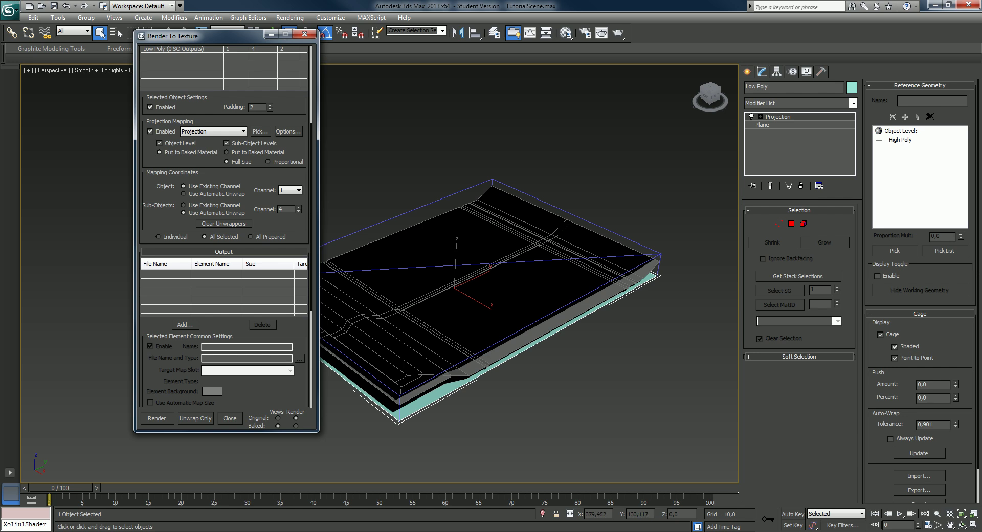
{"action": "scroll", "coordinate": [214, 180], "scroll_direction": "down", "scroll_amount": 2}
{"action": "scroll", "coordinate": [215, 180], "scroll_direction": "down", "scroll_amount": 2}
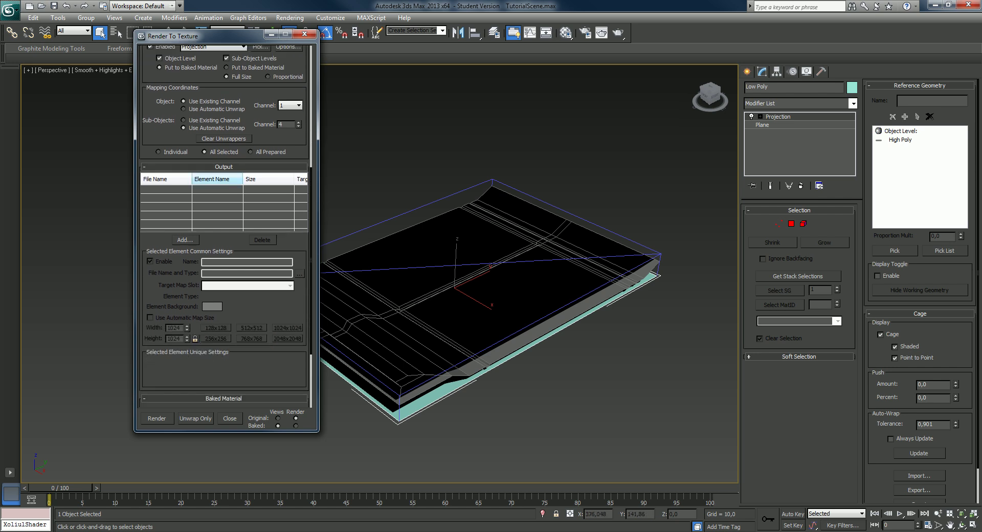
- Add a NormalsMap element to the bake outputs
{"action": "left_click", "coordinate": [185, 239]}
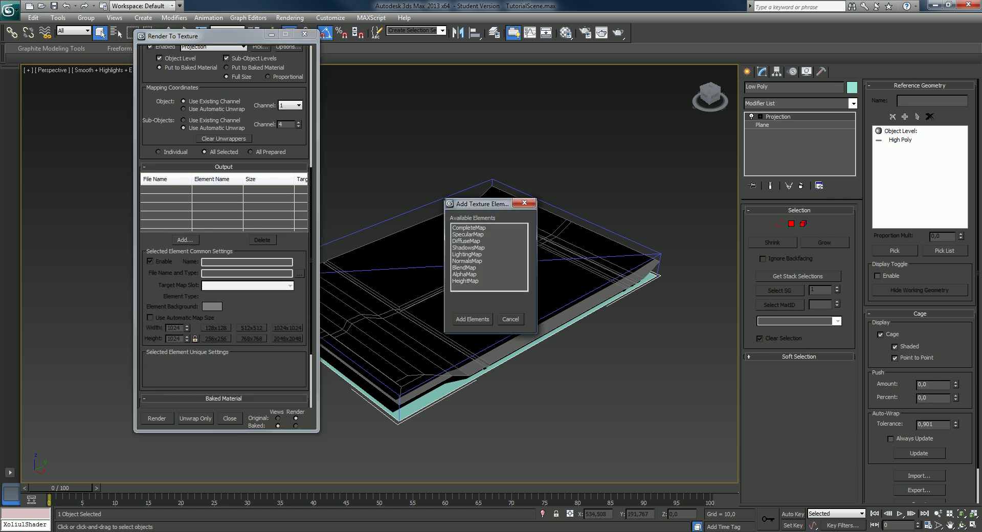
{"action": "left_click", "coordinate": [467, 261]}
{"action": "left_click", "coordinate": [472, 319]}
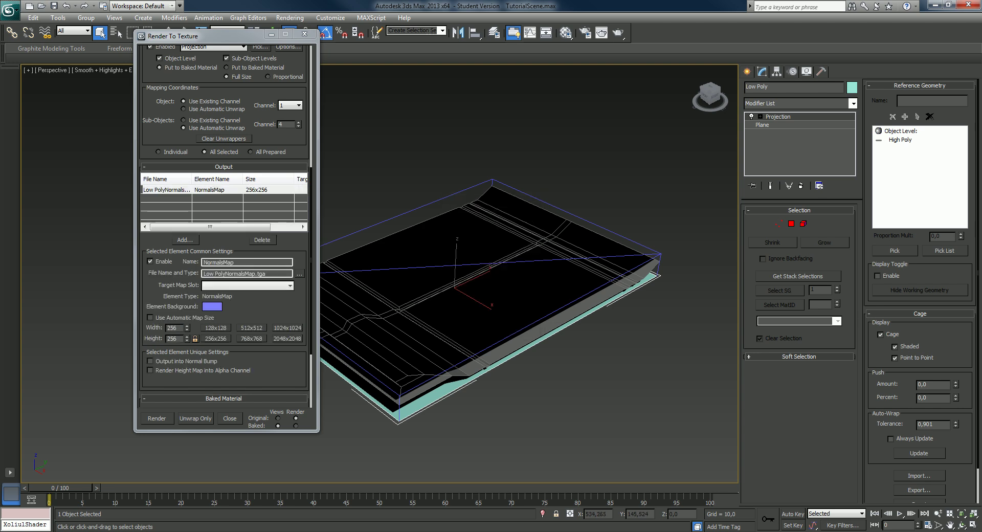
{"action": "scroll", "coordinate": [225, 204], "scroll_direction": "down", "scroll_amount": 2}
{"action": "scroll", "coordinate": [225, 204], "scroll_direction": "down", "scroll_amount": 2}
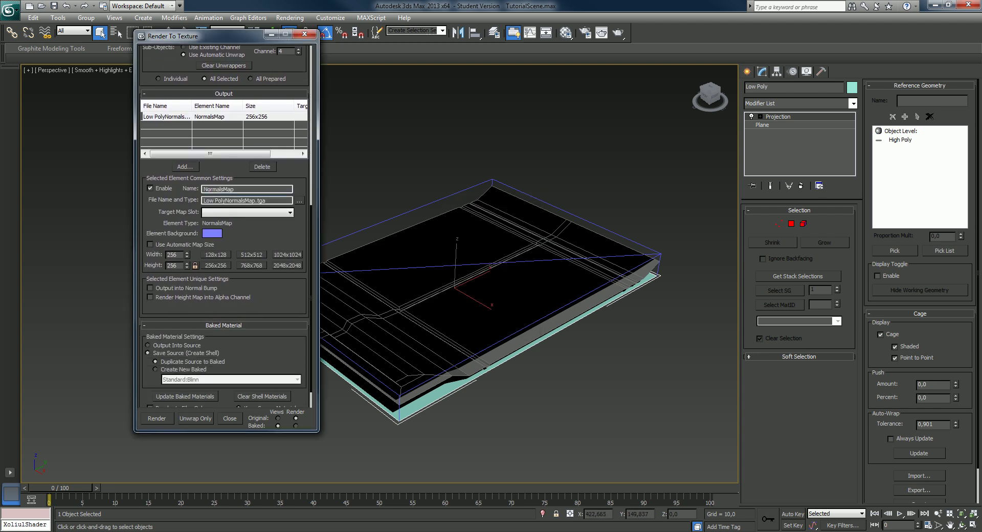
- Set the NormalsMap output to overwrite NormalsMap.tga at 1024x1024
{"action": "left_click", "coordinate": [299, 200]}
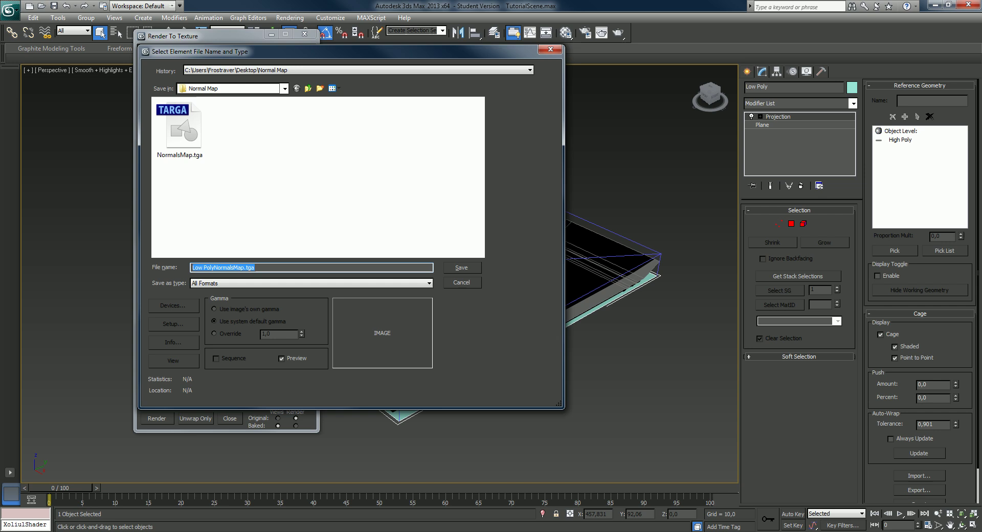
{"action": "left_click", "coordinate": [195, 267]}
{"action": "left_click", "coordinate": [179, 128]}
{"action": "left_click", "coordinate": [461, 267]}
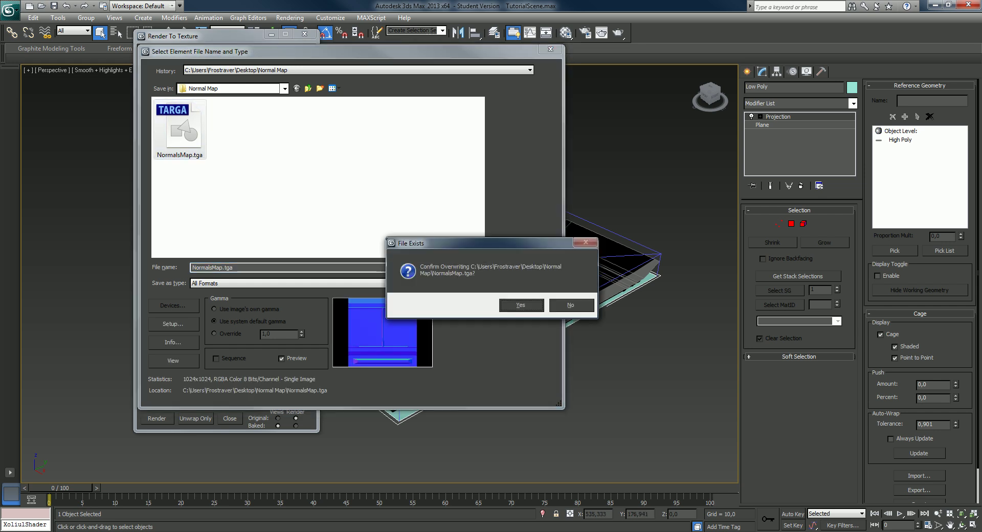
{"action": "key", "text": "Return"}
{"action": "key", "text": "Return"}
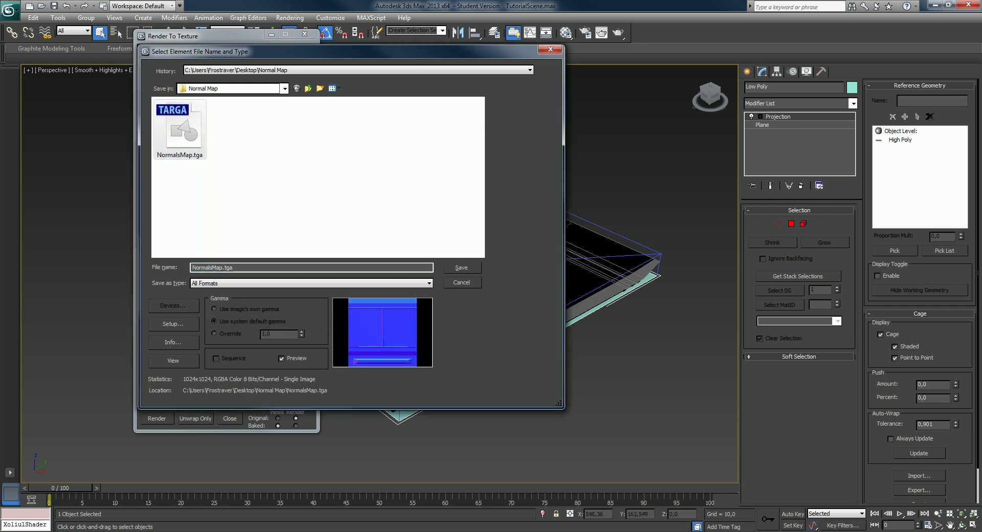
{"action": "scroll", "coordinate": [224, 225], "scroll_direction": "down", "scroll_amount": 2}
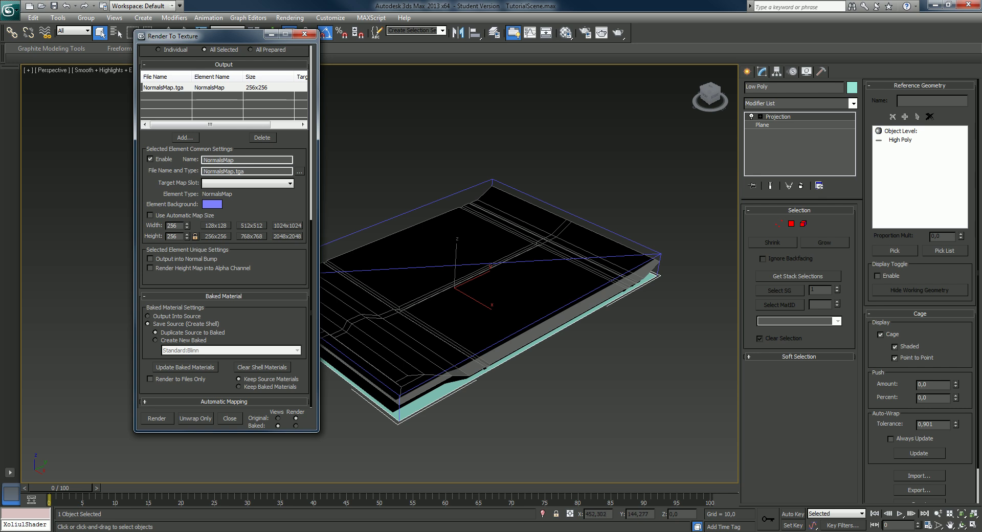
{"action": "left_click", "coordinate": [288, 226]}
{"action": "scroll", "coordinate": [224, 225], "scroll_direction": "up", "scroll_amount": 2}
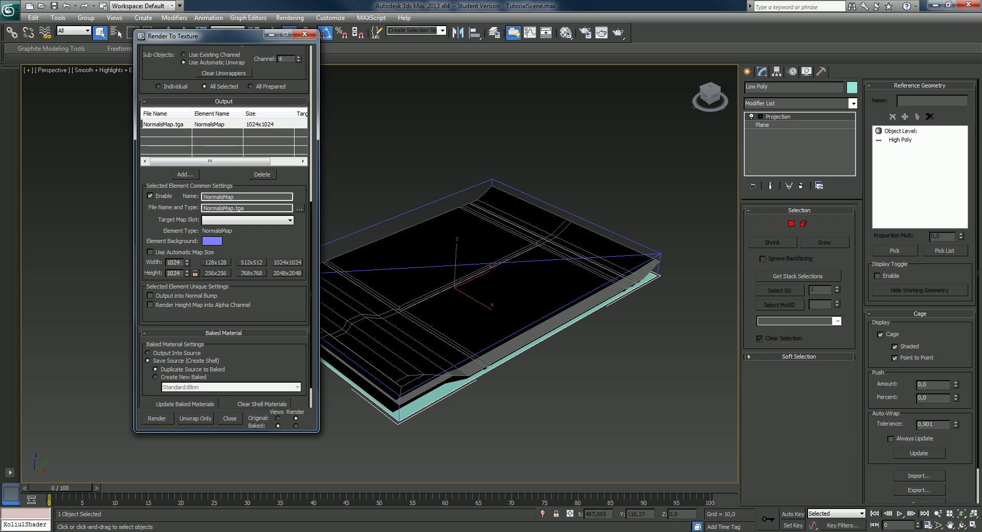
- Render the normal map bake, overwriting the existing NormalsMap.tga, and close the frame window
{"action": "scroll", "coordinate": [224, 225], "scroll_direction": "up", "scroll_amount": 2}
{"action": "scroll", "coordinate": [224, 225], "scroll_direction": "up", "scroll_amount": 2}
{"action": "scroll", "coordinate": [224, 225], "scroll_direction": "up", "scroll_amount": 3}
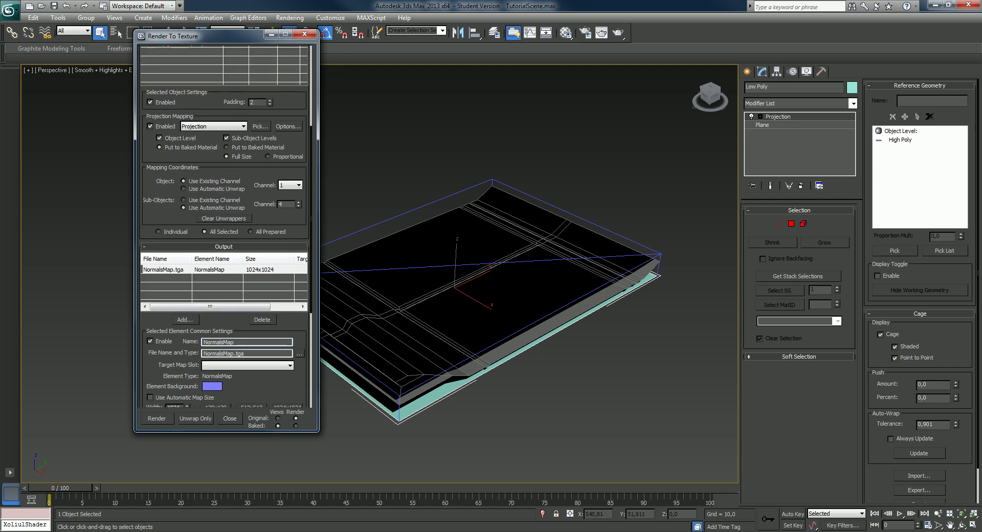
{"action": "left_click", "coordinate": [157, 418]}
{"action": "left_click", "coordinate": [450, 343]}
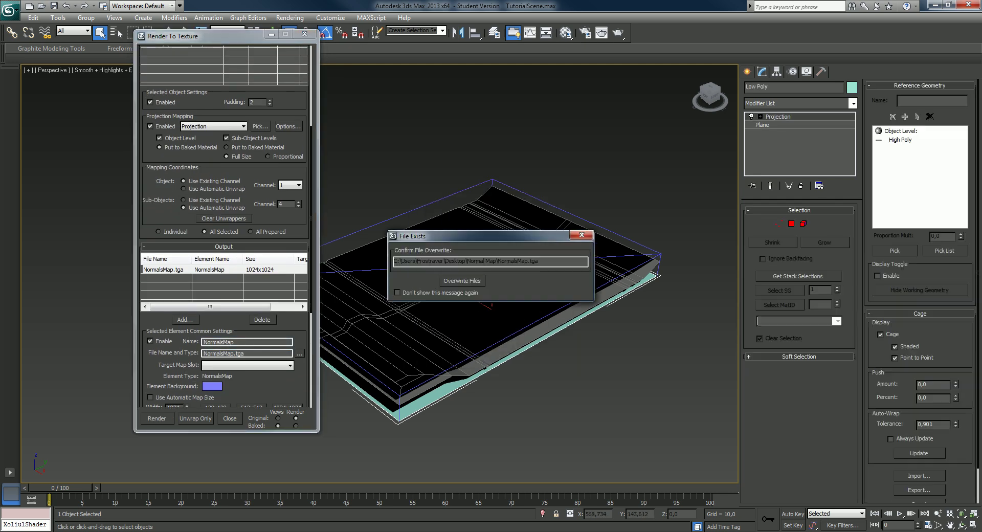
{"action": "key", "text": "Return"}
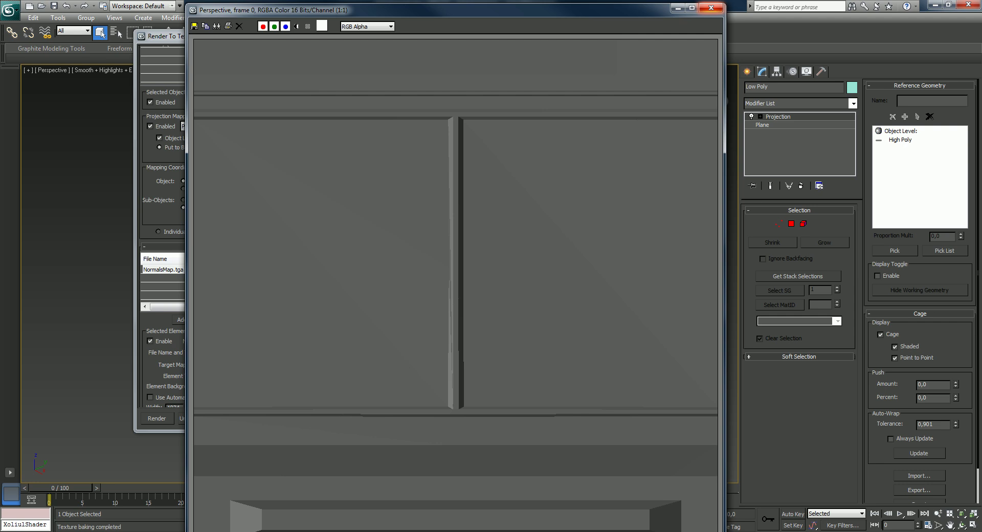
{"action": "left_click", "coordinate": [711, 7]}
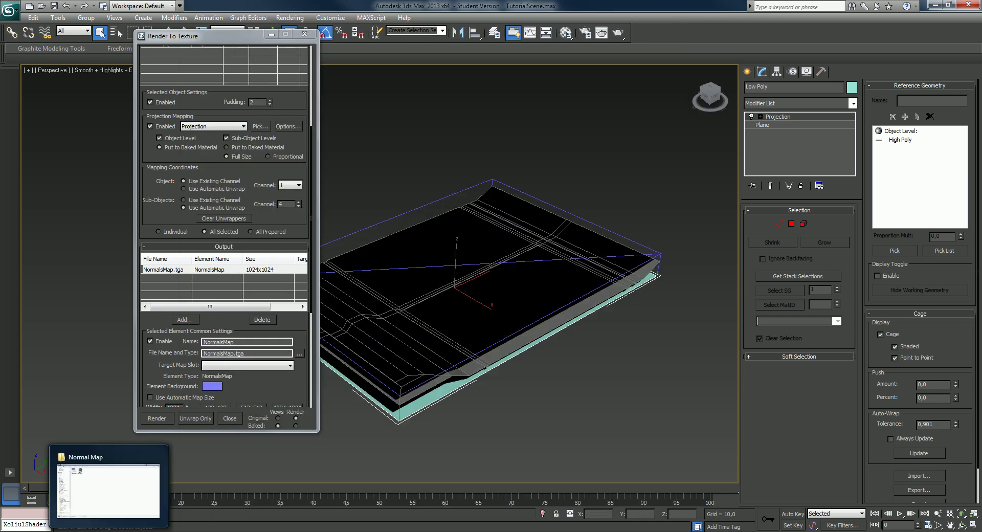
- Open NormalsMap.tga from the Normal Map folder in Photoshop
{"action": "left_click", "coordinate": [107, 486]}
{"action": "left_click_drag", "start_coordinate": [255, 309], "coordinate": [293, 359]}
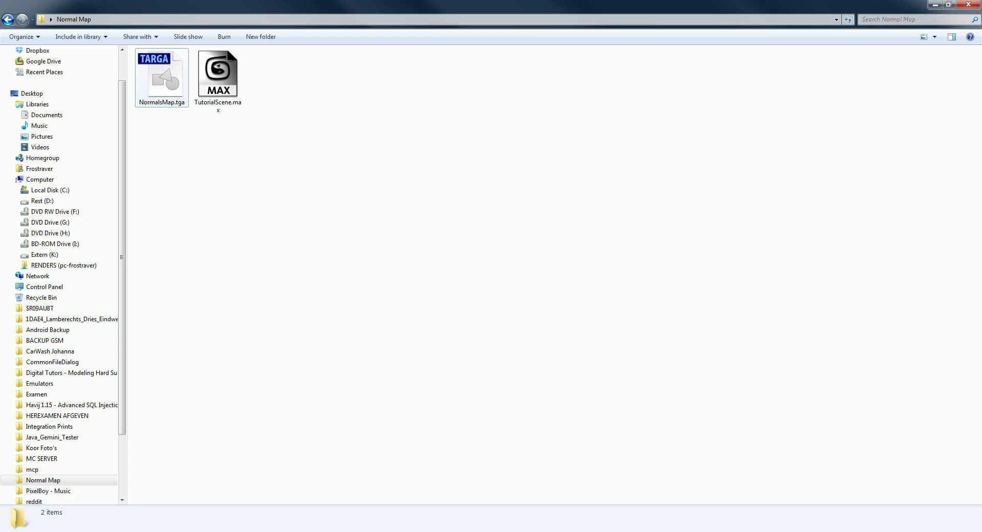
{"action": "key", "text": "Return"}
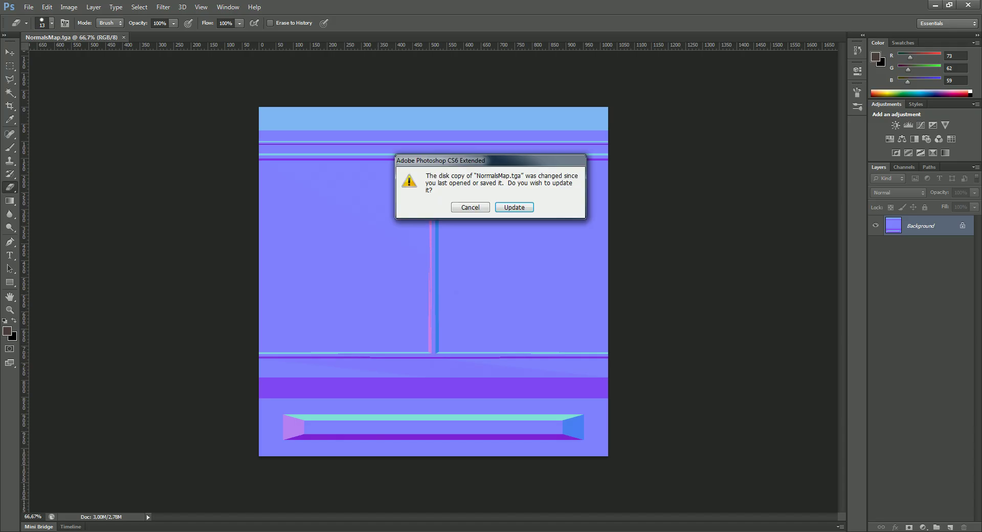
- Update NormalsMap.tga in Photoshop with the newly baked version, then return to 3ds Max
{"action": "key", "text": "Return"}
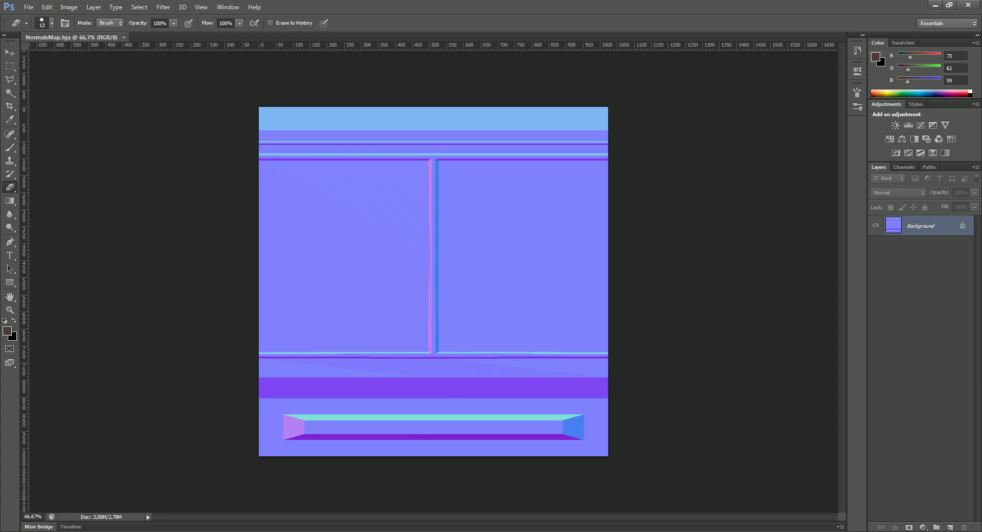
{"action": "left_click", "coordinate": [305, 486]}
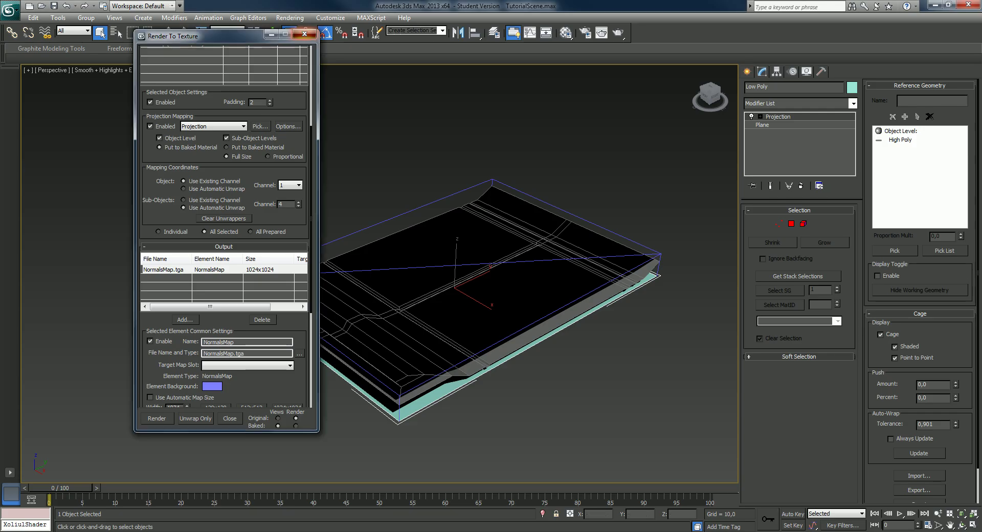
- Close Render To Texture and clone the low-poly plane off to the right
{"action": "left_click", "coordinate": [304, 33]}
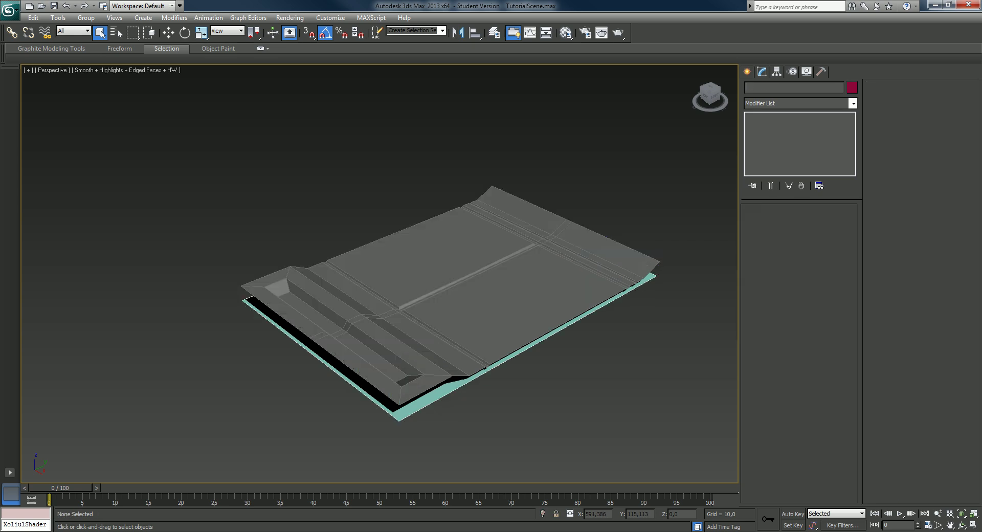
{"action": "mouse_move", "coordinate": [440, 286]}
{"action": "middle_mouse_down", "text": "alt"}
{"action": "mouse_move", "coordinate": [463, 283]}
{"action": "mouse_move", "coordinate": [394, 236]}
{"action": "middle_mouse_up", "text": "alt"}
{"action": "key", "text": "w"}
{"action": "left_click_drag", "start_coordinate": [404, 249], "coordinate": [700, 322], "text": "shift"}
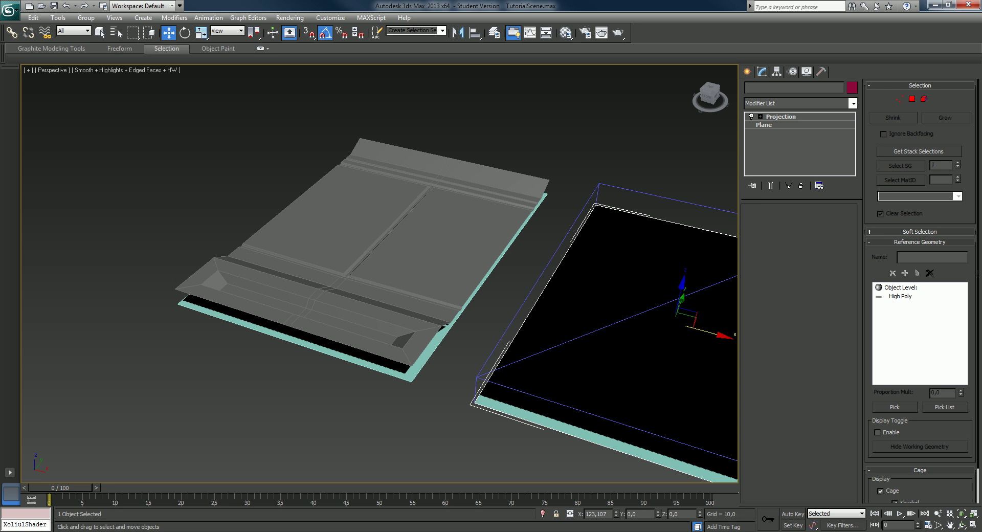
{"action": "key", "text": "Return"}
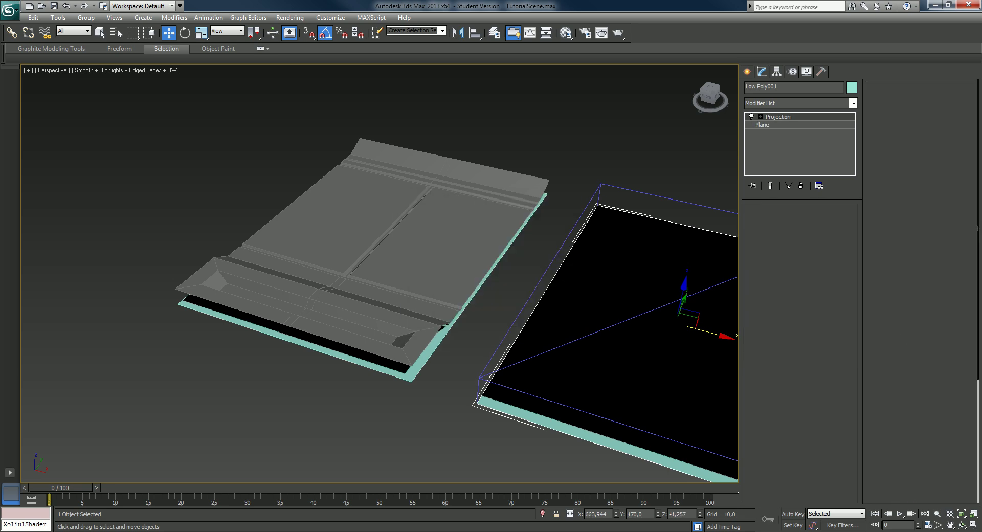
- Remove the Projection modifier from Low Poly001, leaving only Plane
{"action": "key", "text": "z"}
{"action": "key", "text": "1"}
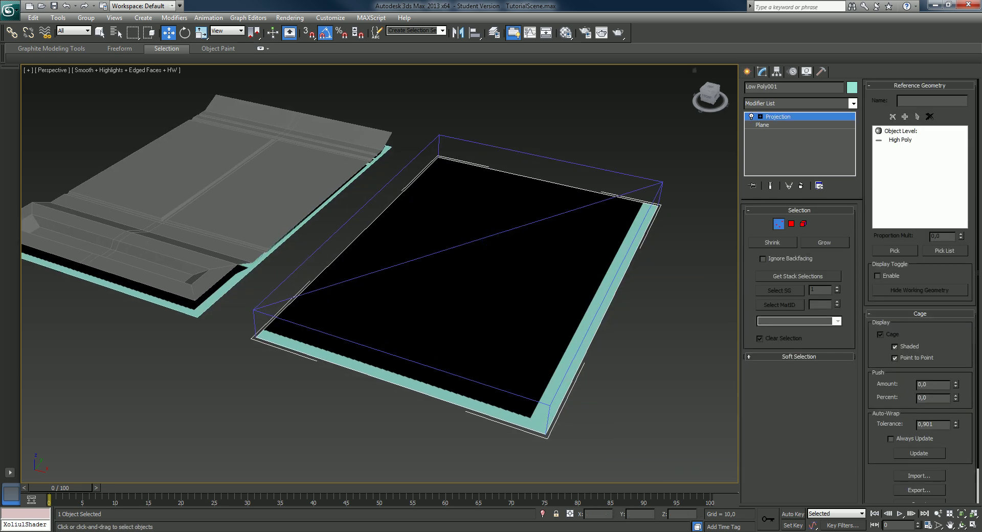
{"action": "left_click", "coordinate": [801, 185]}
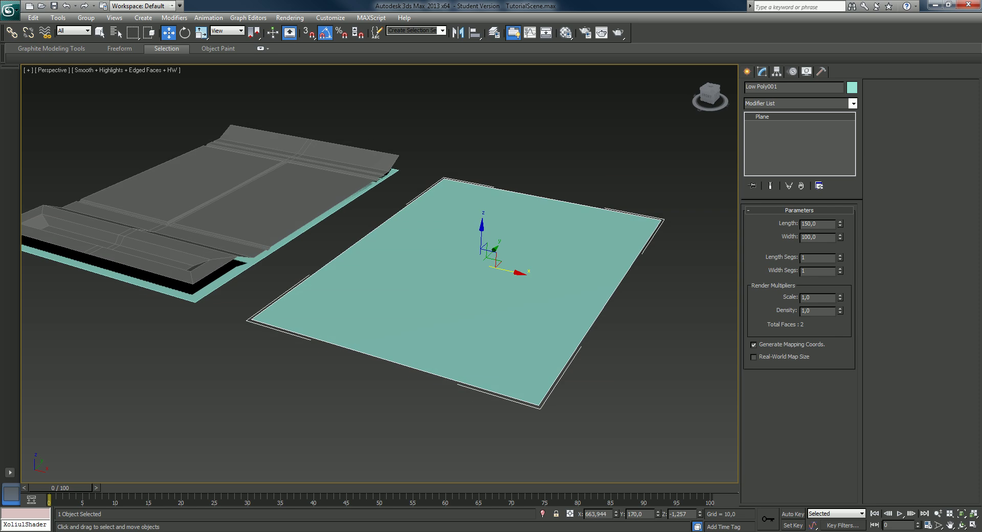
{"action": "key", "text": "m"}
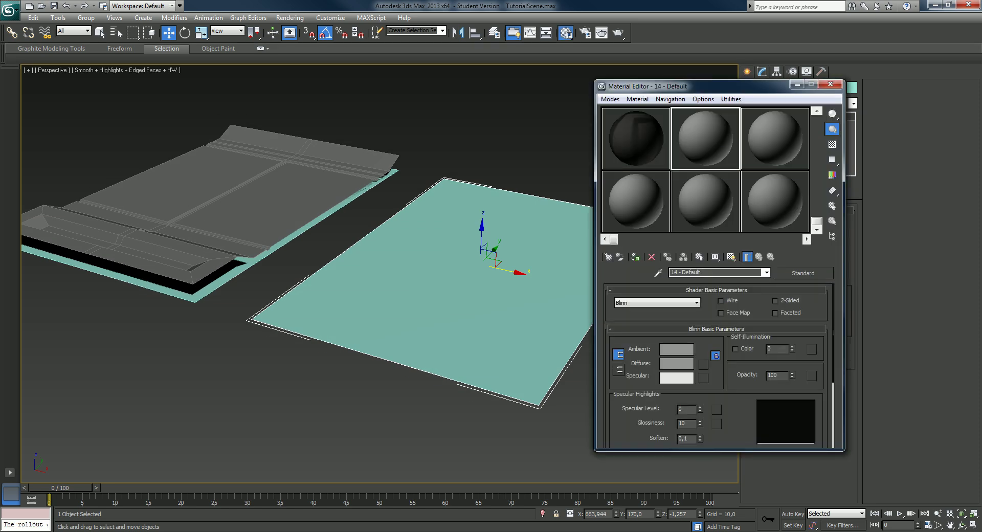
- Change the Standard material to a Xoliul Shader
{"action": "left_click", "coordinate": [803, 273]}
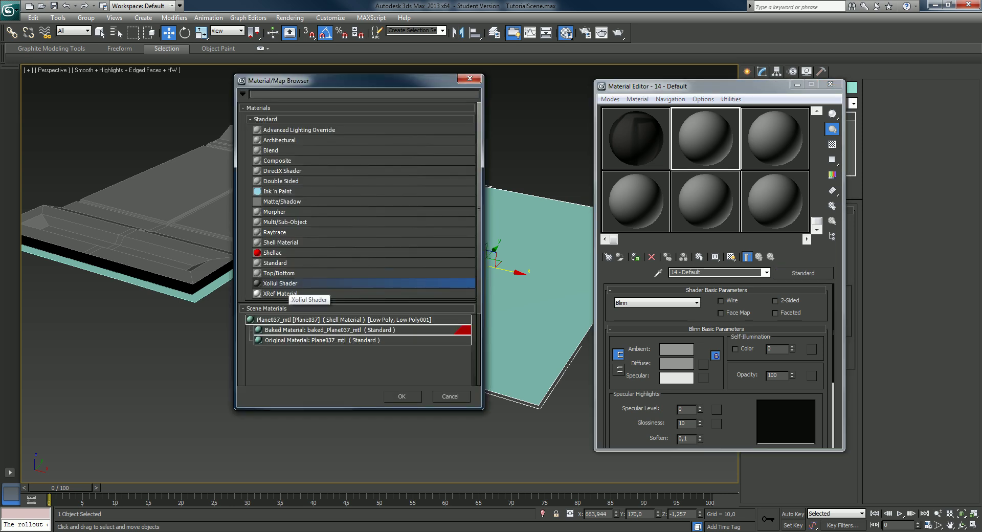
{"action": "key", "text": "Return"}
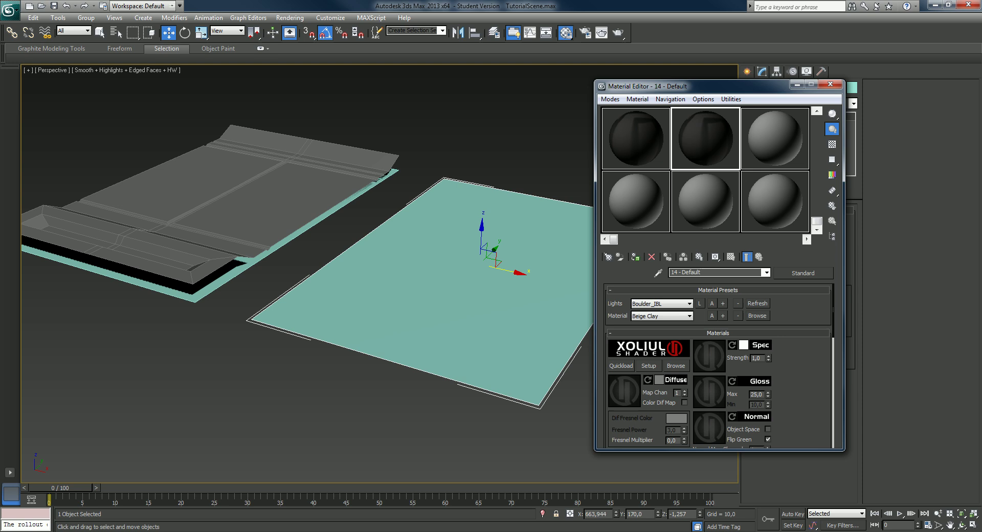
{"action": "key", "text": "z"}
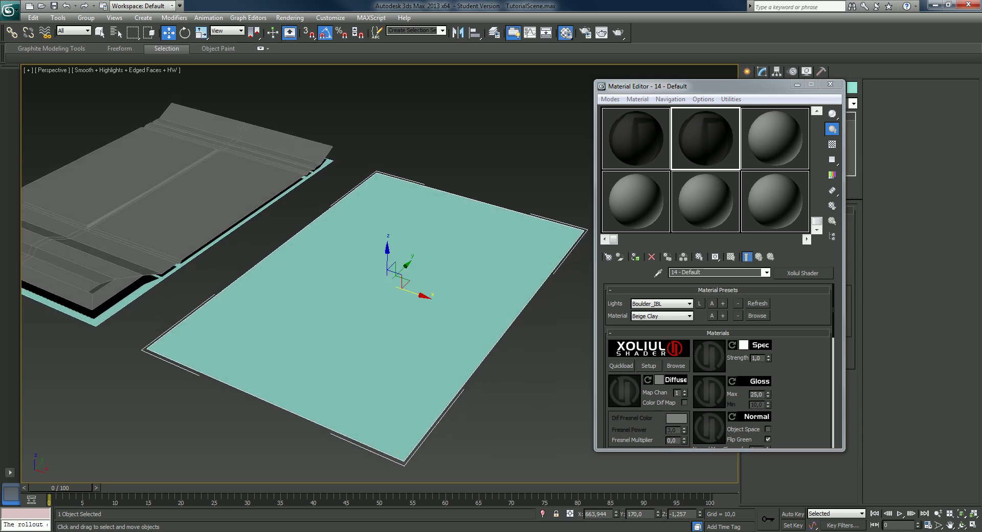
{"action": "scroll", "coordinate": [719, 366], "scroll_direction": "down", "scroll_amount": 2}
{"action": "scroll", "coordinate": [719, 366], "scroll_direction": "down", "scroll_amount": 2}
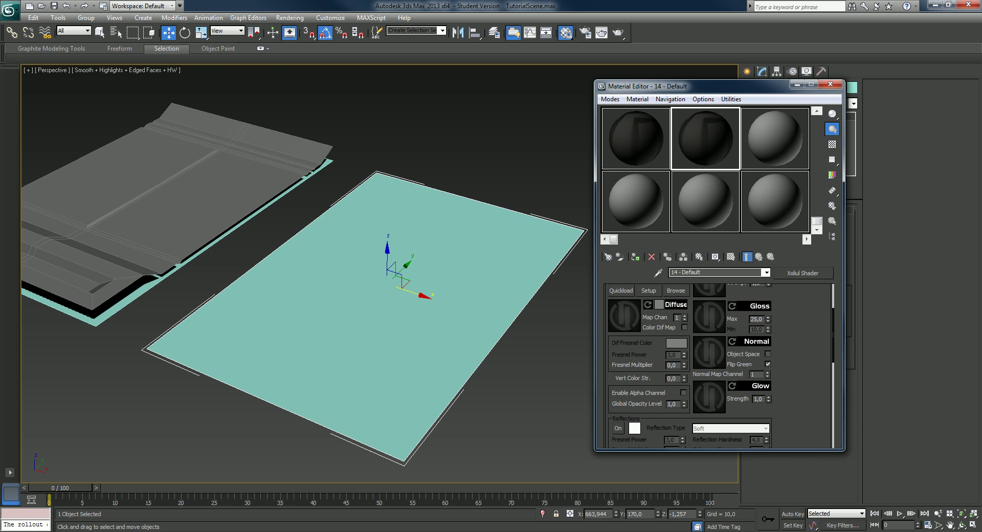
- Load NormalsMap.tga into the Normal slot and apply the material to Low Poly001
{"action": "left_click", "coordinate": [709, 353]}
{"action": "left_click", "coordinate": [596, 189]}
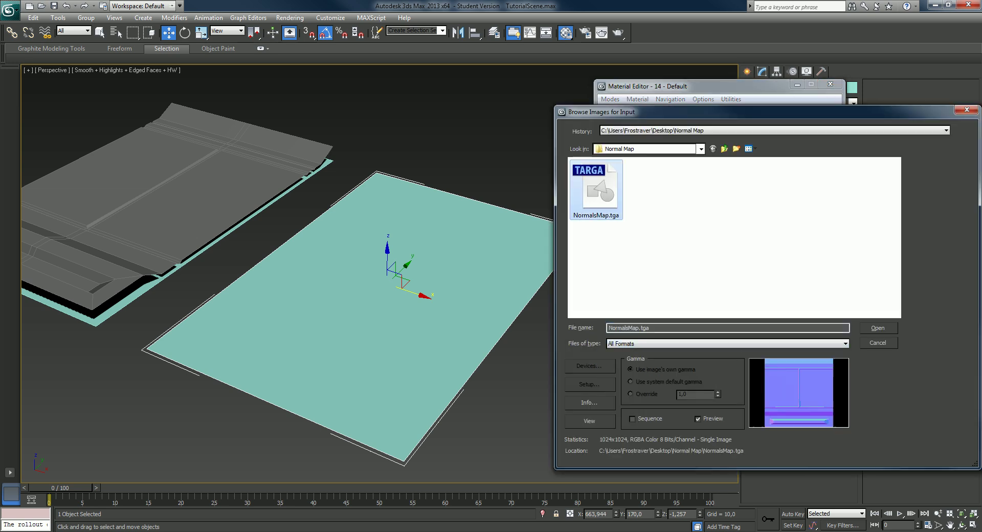
{"action": "key", "text": "Return"}
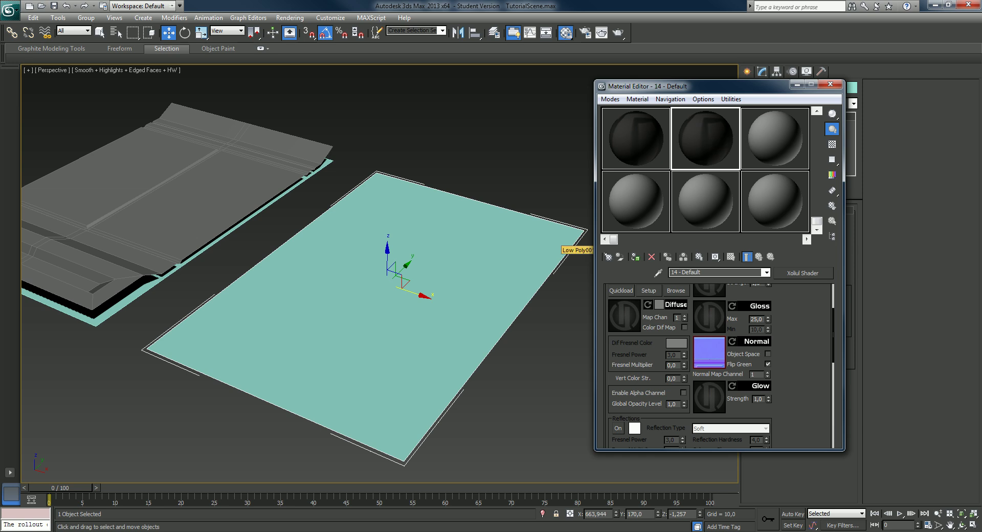
{"action": "left_click_drag", "start_coordinate": [705, 138], "coordinate": [560, 248]}
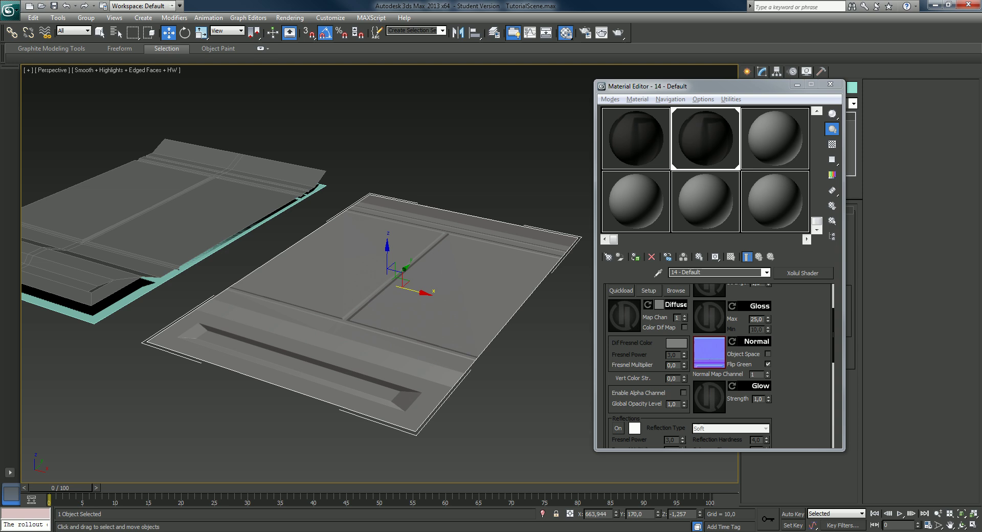
{"action": "scroll", "coordinate": [716, 358], "scroll_direction": "down", "scroll_amount": 1}
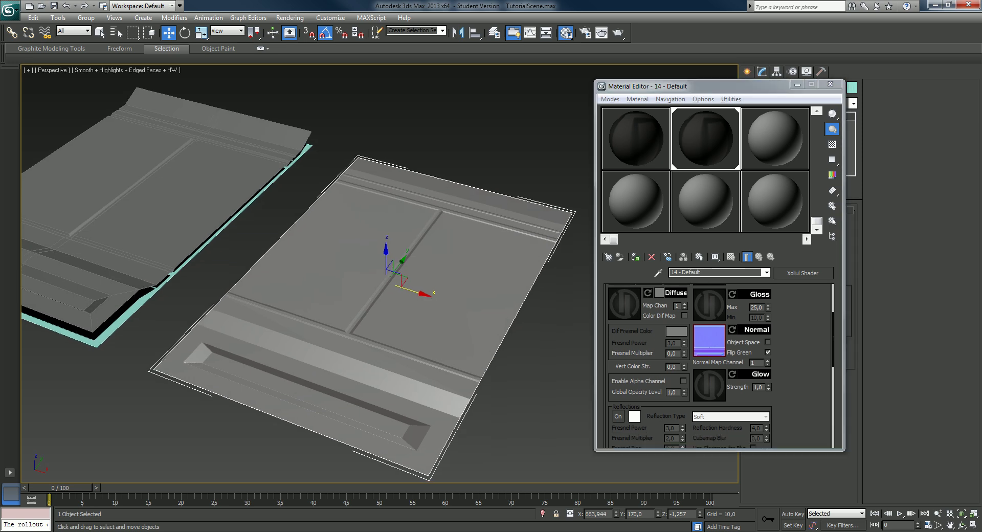
{"action": "middle_click_drag", "start_coordinate": [460, 255], "coordinate": [417, 238]}
{"action": "left_click", "coordinate": [796, 85]}
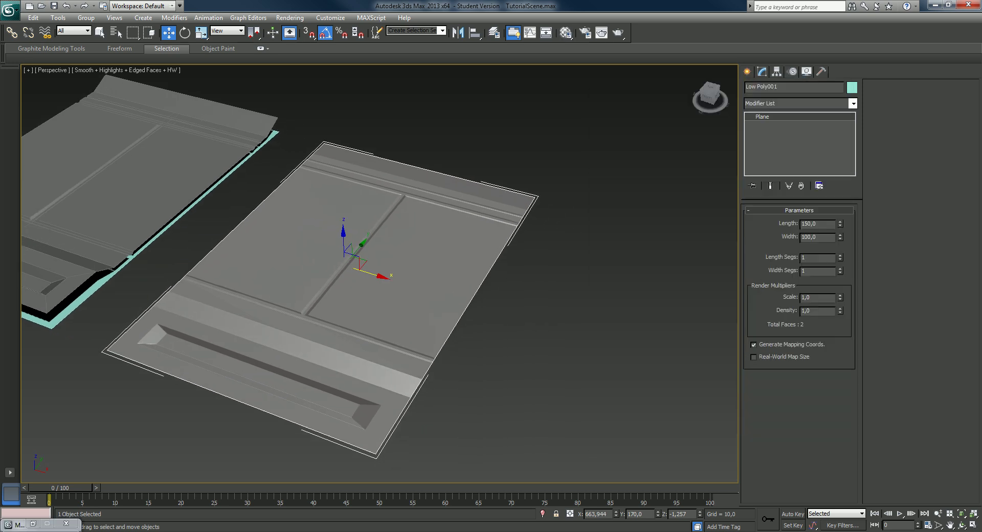
{"action": "middle_click_drag", "start_coordinate": [654, 128], "coordinate": [690, 118]}
- Create an Omni light and raise it above the plane's centre
{"action": "left_click", "coordinate": [747, 71]}
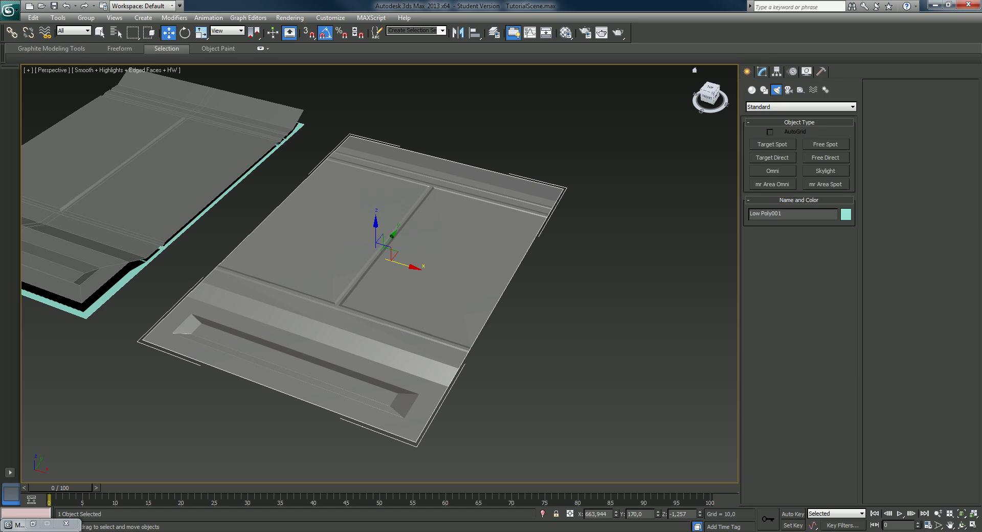
{"action": "left_click", "coordinate": [772, 171]}
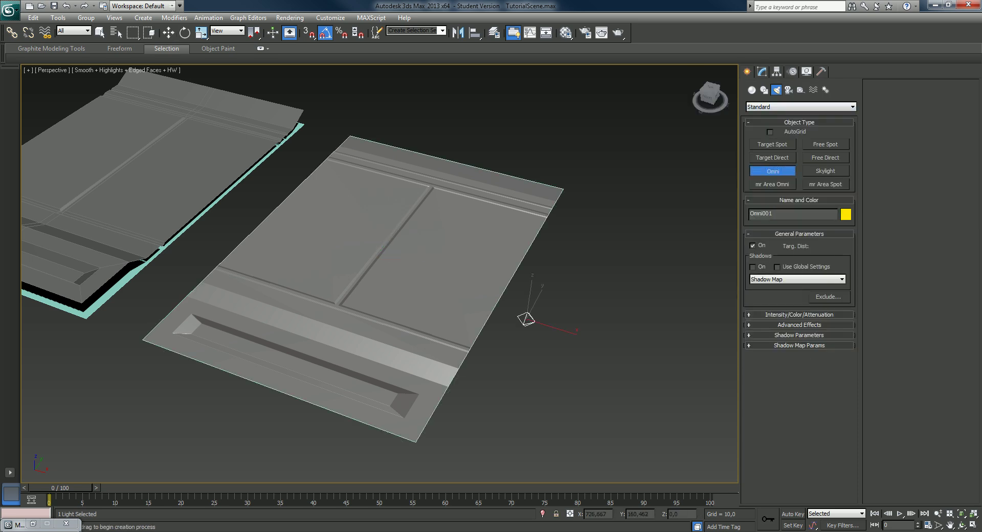
{"action": "key", "text": "w"}
{"action": "mouse_move", "coordinate": [526, 319]}
{"action": "left_mouse_down"}
{"action": "mouse_move", "coordinate": [537, 264]}
{"action": "mouse_move", "coordinate": [502, 241]}
{"action": "mouse_move", "coordinate": [383, 221]}
{"action": "left_mouse_up"}
- Set the viewport to Illuminate with Scene Lights and move the light to the plane's left edge
{"action": "left_click", "coordinate": [130, 70]}
{"action": "mouse_move", "coordinate": [181, 143]}
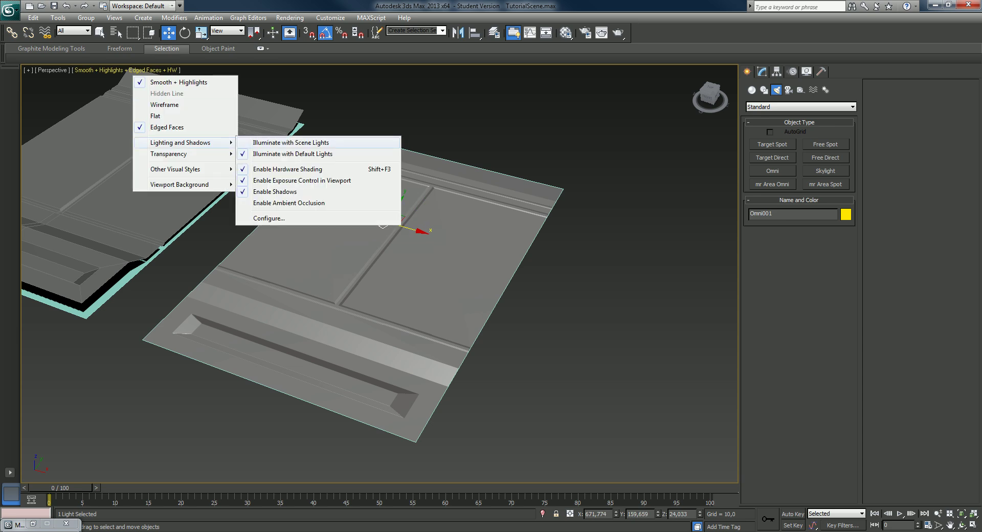
{"action": "left_click", "coordinate": [291, 142]}
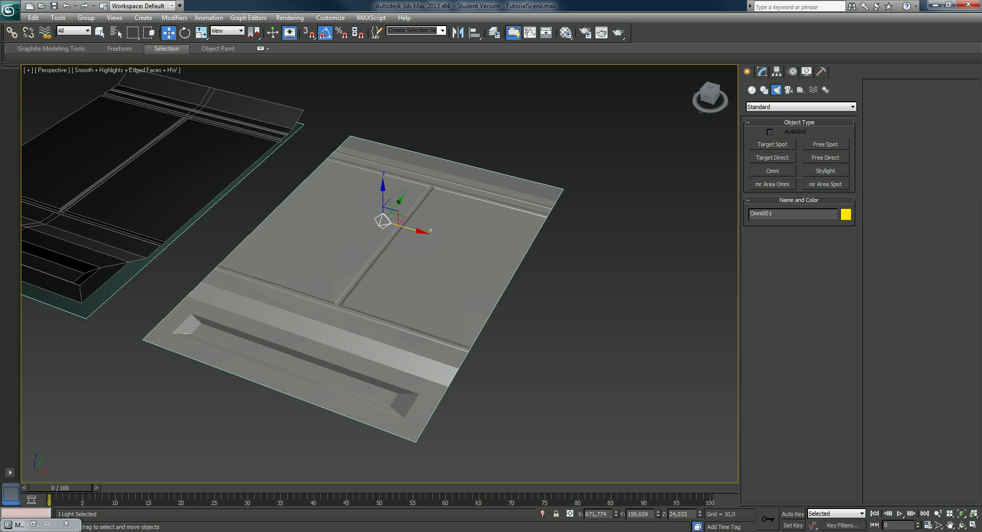
{"action": "mouse_move", "coordinate": [395, 219]}
{"action": "left_mouse_down"}
{"action": "mouse_move", "coordinate": [396, 205]}
{"action": "mouse_move", "coordinate": [365, 199]}
{"action": "mouse_move", "coordinate": [307, 220]}
{"action": "mouse_move", "coordinate": [294, 210]}
{"action": "mouse_move", "coordinate": [440, 121]}
{"action": "mouse_move", "coordinate": [397, 158]}
{"action": "mouse_move", "coordinate": [325, 172]}
{"action": "mouse_move", "coordinate": [263, 220]}
{"action": "left_mouse_up"}
{"action": "middle_click_drag", "start_coordinate": [264, 219], "coordinate": [245, 232], "text": "alt"}
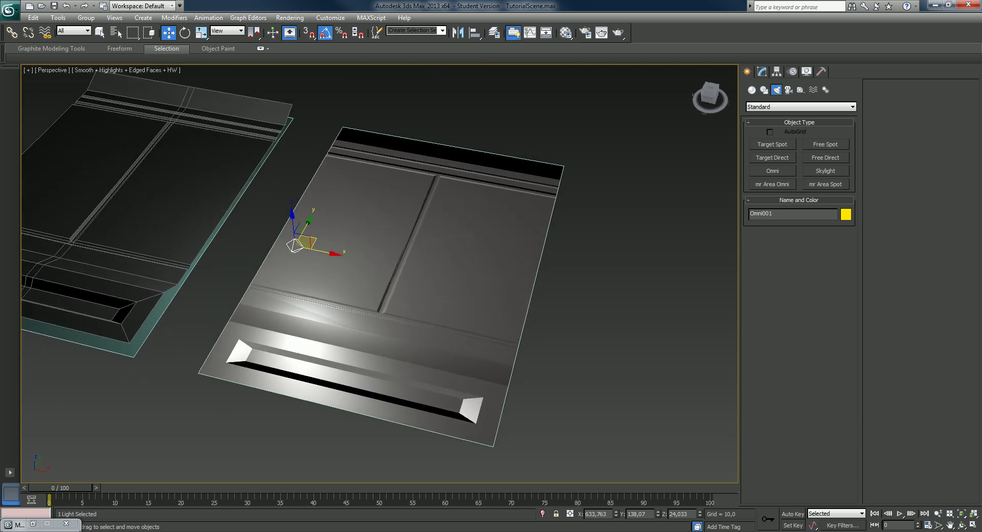
- Uncheck Flip Green in the Xoliul material and move Omni001 to the plane's top edge
{"action": "key", "text": "m"}
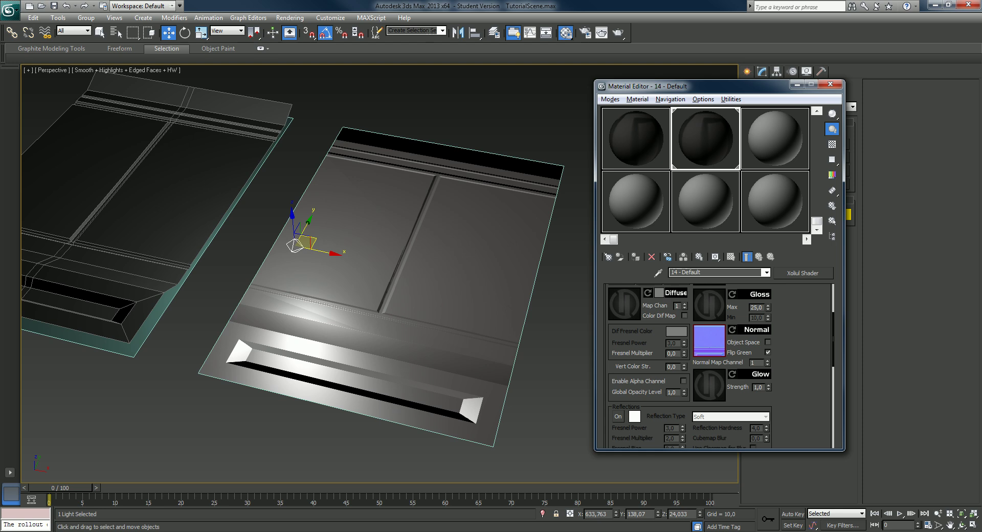
{"action": "left_click", "coordinate": [767, 352]}
{"action": "middle_click_drag", "start_coordinate": [251, 228], "coordinate": [261, 223], "text": "alt"}
{"action": "left_click", "coordinate": [767, 352]}
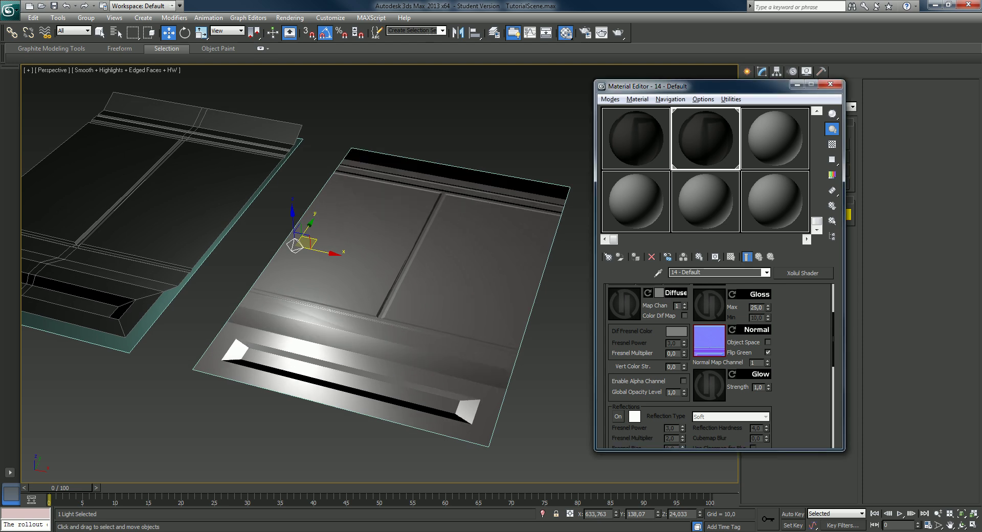
{"action": "left_click", "coordinate": [767, 352]}
{"action": "middle_click_drag", "start_coordinate": [261, 222], "coordinate": [276, 220], "text": "alt"}
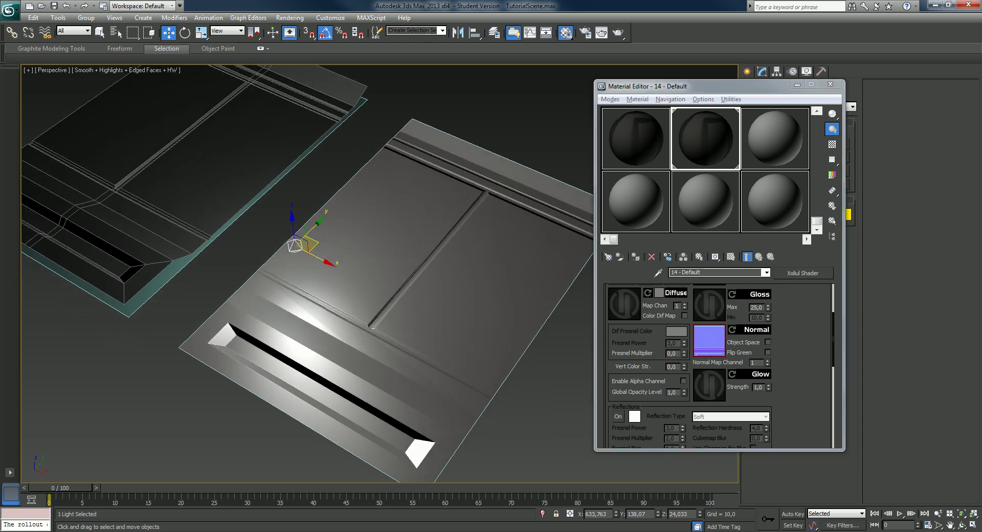
{"action": "mouse_move", "coordinate": [294, 245]}
{"action": "left_mouse_down"}
{"action": "mouse_move", "coordinate": [306, 237]}
{"action": "mouse_move", "coordinate": [406, 280]}
{"action": "mouse_move", "coordinate": [445, 148]}
{"action": "mouse_move", "coordinate": [467, 117]}
{"action": "mouse_move", "coordinate": [486, 179]}
{"action": "mouse_move", "coordinate": [383, 225]}
{"action": "mouse_move", "coordinate": [302, 280]}
{"action": "left_mouse_up"}
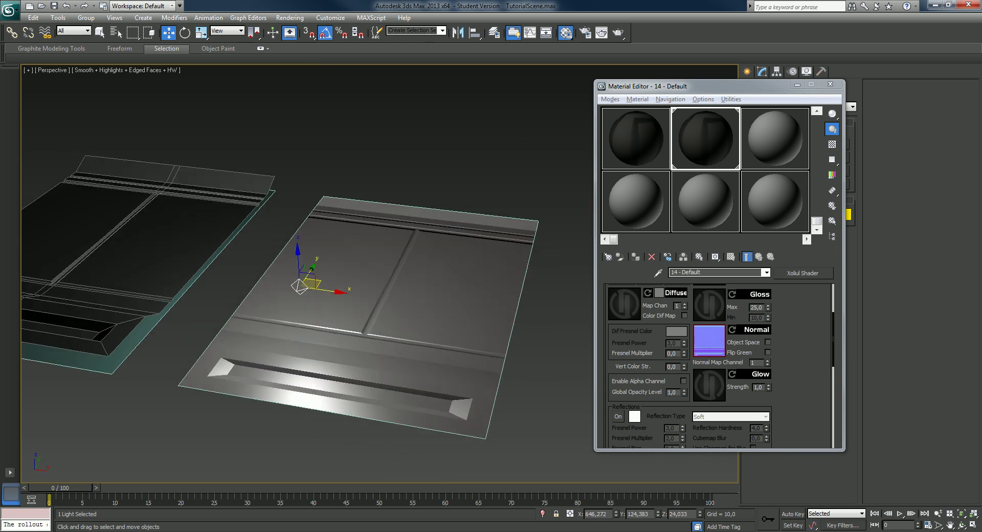